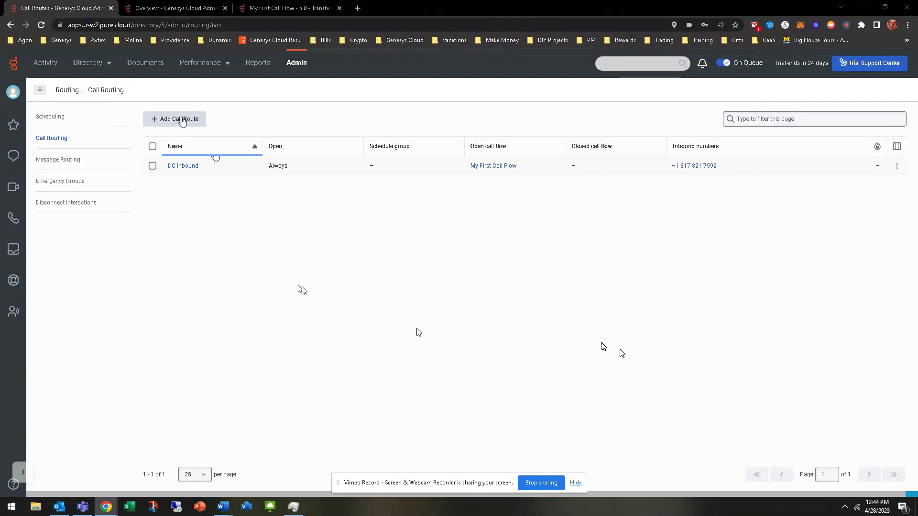
- Start adding a new call route from Admin's Call Routing list
{"action": "left_click", "coordinate": [182, 119]}
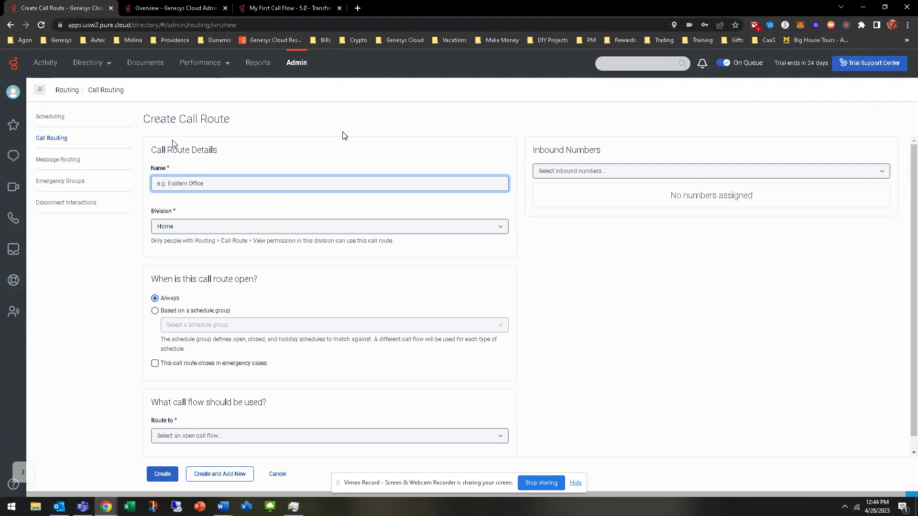
- Name the new route 'My First Call Route' and route it to My First Call Flow
{"action": "type", "text": "Fi"}
{"action": "key", "text": "BackSpace"}
{"action": "key", "text": "BackSpace"}
{"action": "type", "text": "My First"}
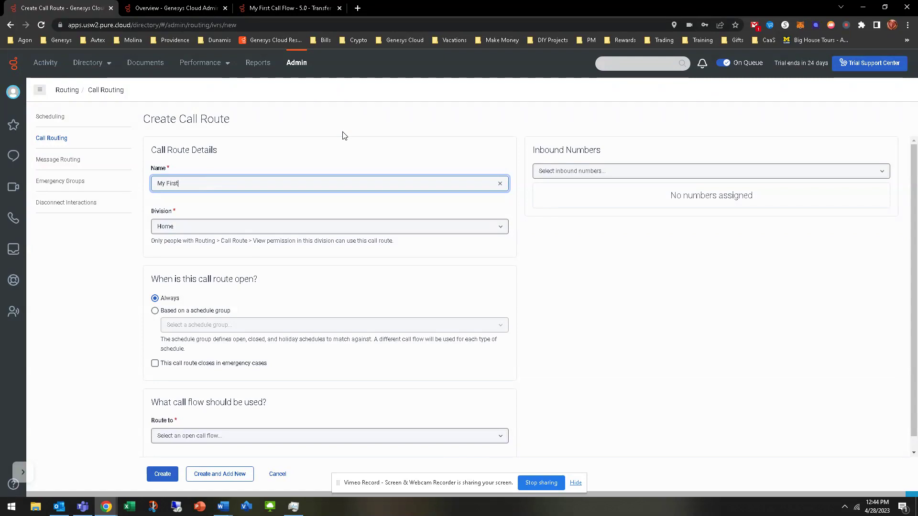
{"action": "type", "text": " Call Route"}
{"action": "left_click", "coordinate": [226, 253]}
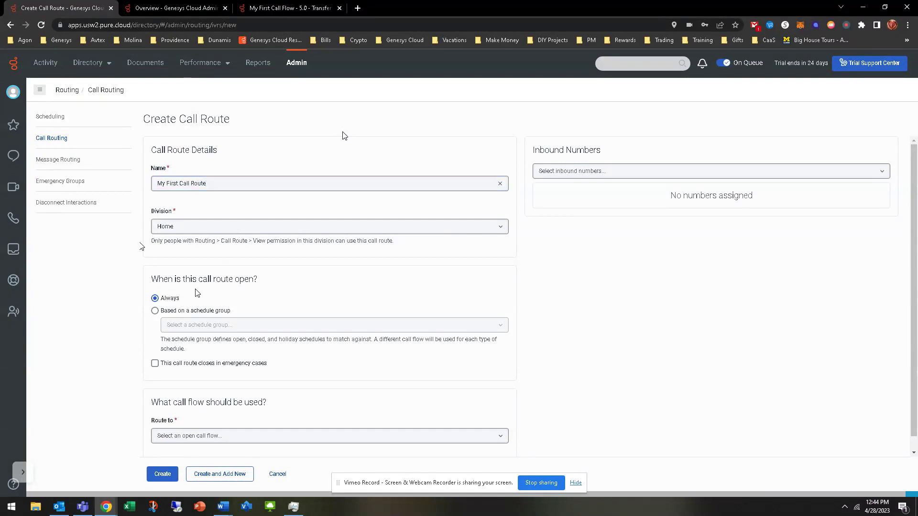
{"action": "scroll", "coordinate": [216, 409], "scroll_direction": "down", "scroll_amount": 1}
{"action": "left_click", "coordinate": [184, 423]}
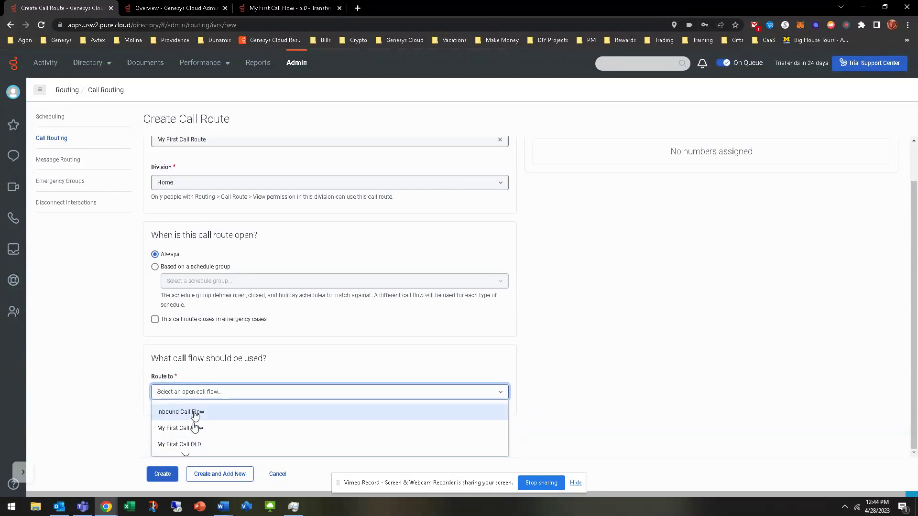
{"action": "left_click", "coordinate": [191, 429]}
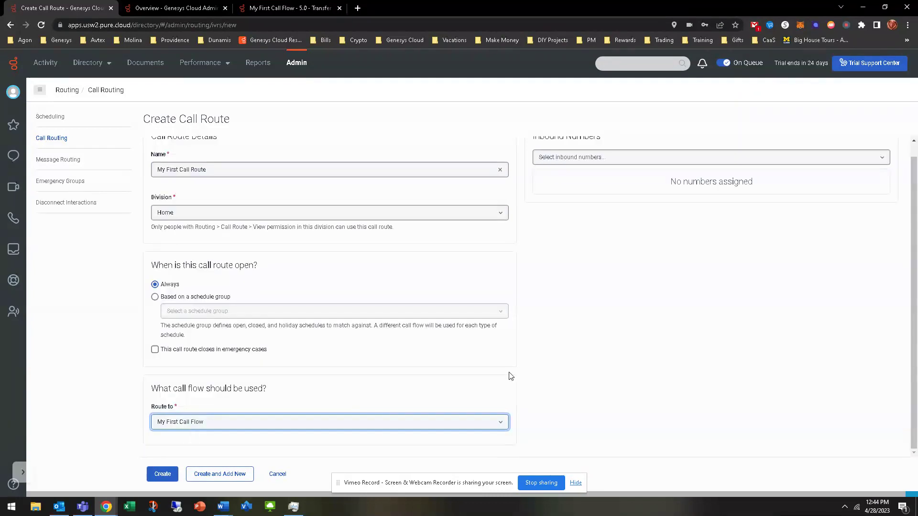
- Search inbound numbers for 317 without assigning one, then create the route
{"action": "left_click", "coordinate": [623, 161]}
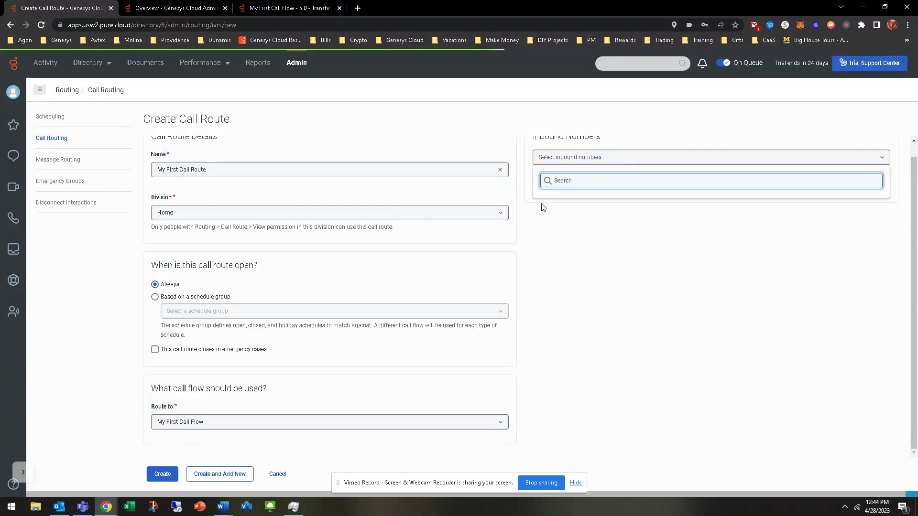
{"action": "left_click", "coordinate": [644, 134]}
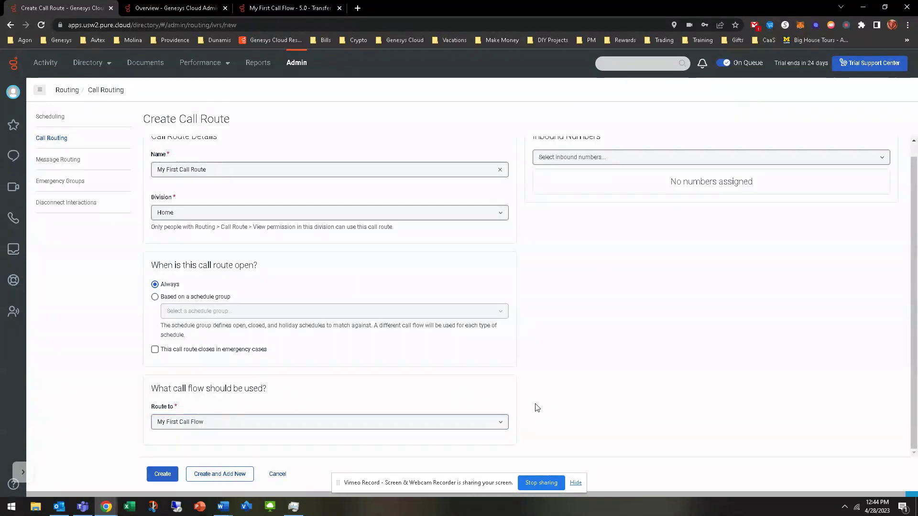
{"action": "left_click", "coordinate": [605, 162]}
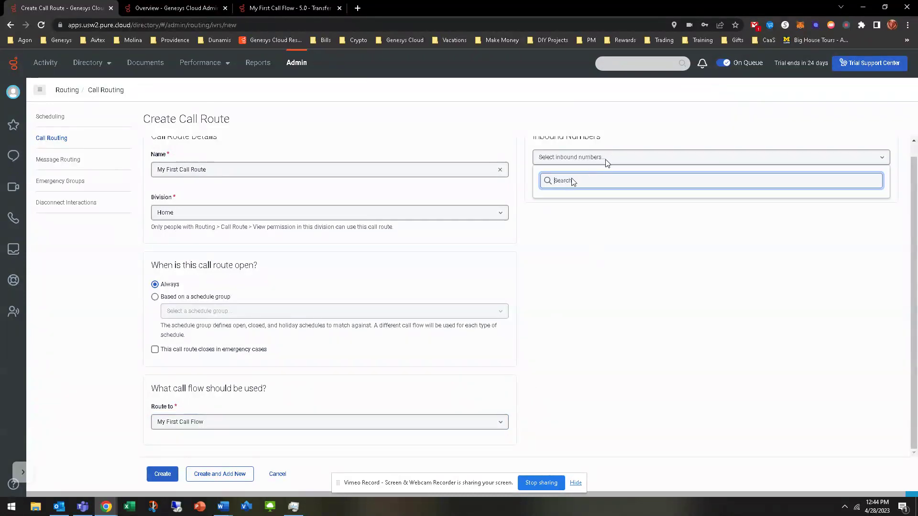
{"action": "type", "text": "31"}
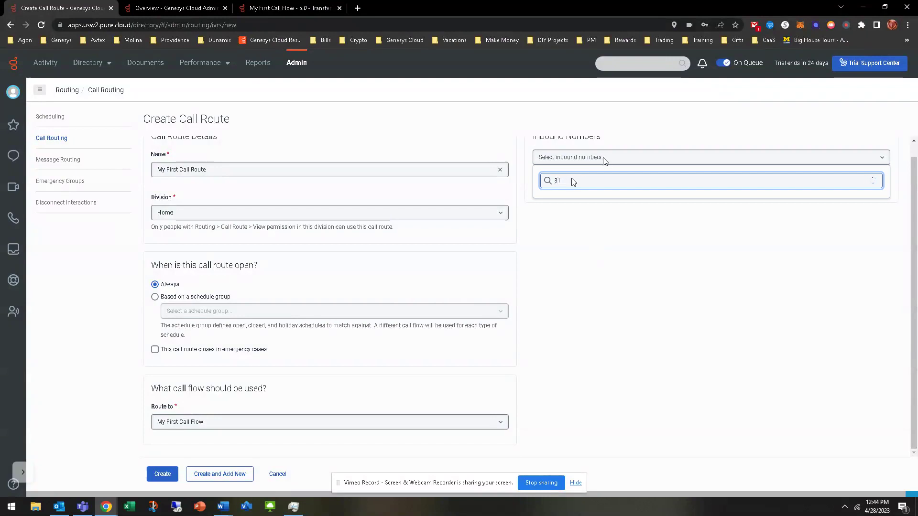
{"action": "type", "text": "7"}
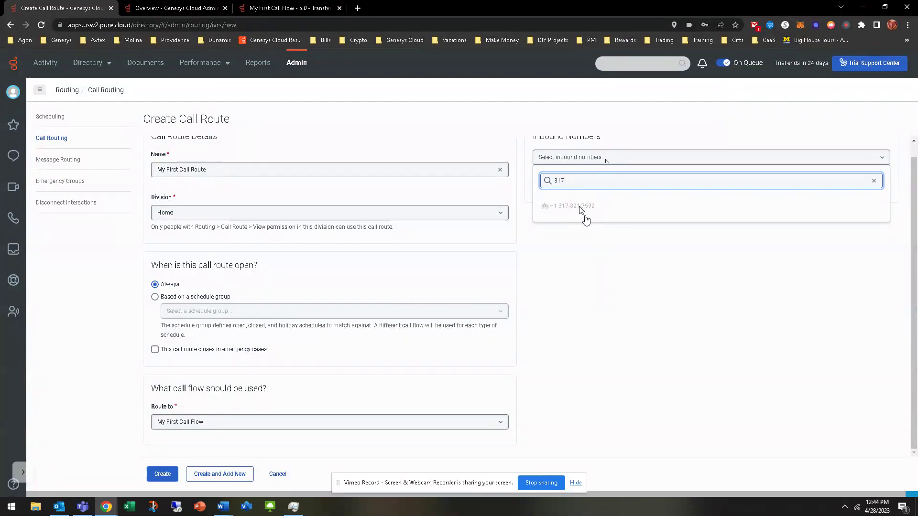
{"action": "left_click", "coordinate": [577, 271]}
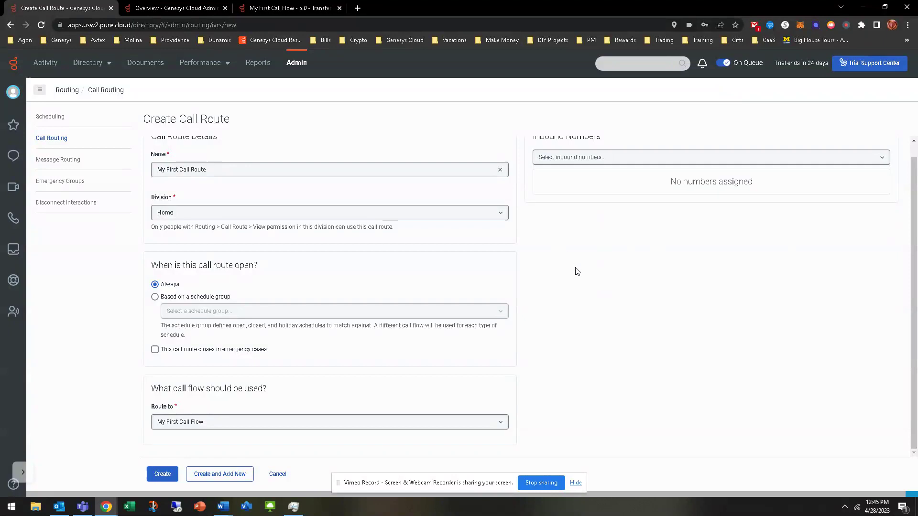
{"action": "left_click", "coordinate": [162, 475]}
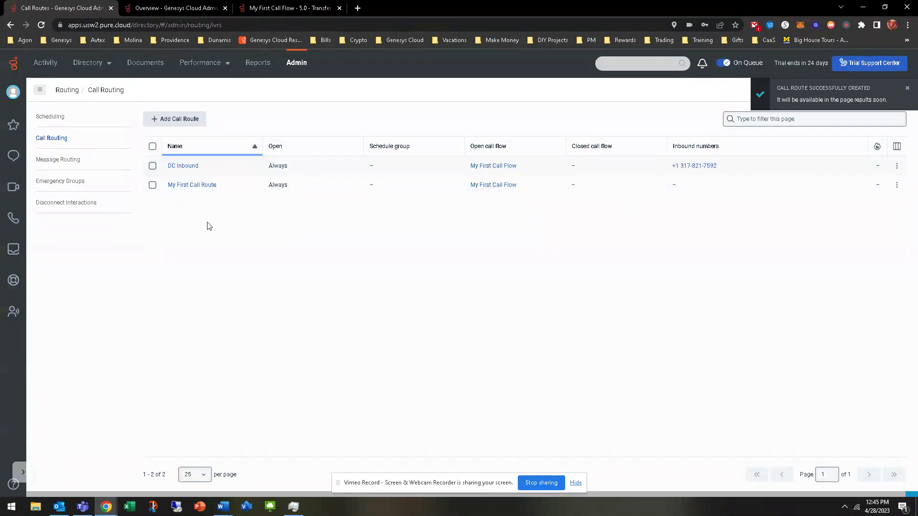
- Review the DC Inbound call route's details and leave it unchanged
{"action": "left_click", "coordinate": [188, 167]}
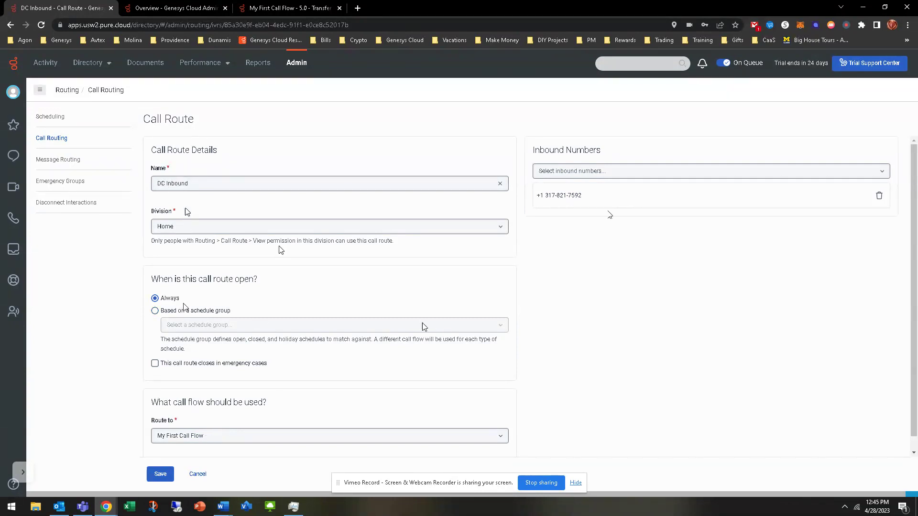
{"action": "left_click", "coordinate": [197, 474]}
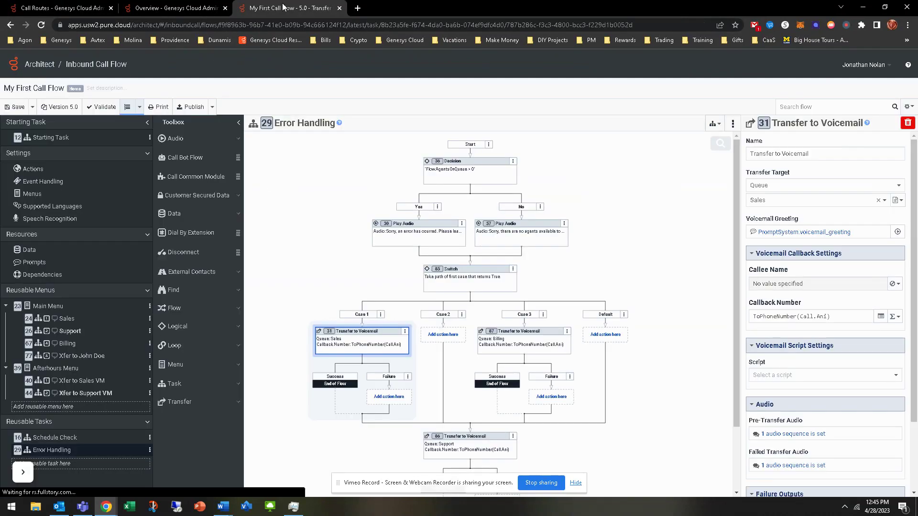
- Enable debugging on My First Call Flow and copy its debug call address
{"action": "left_click", "coordinate": [289, 7]}
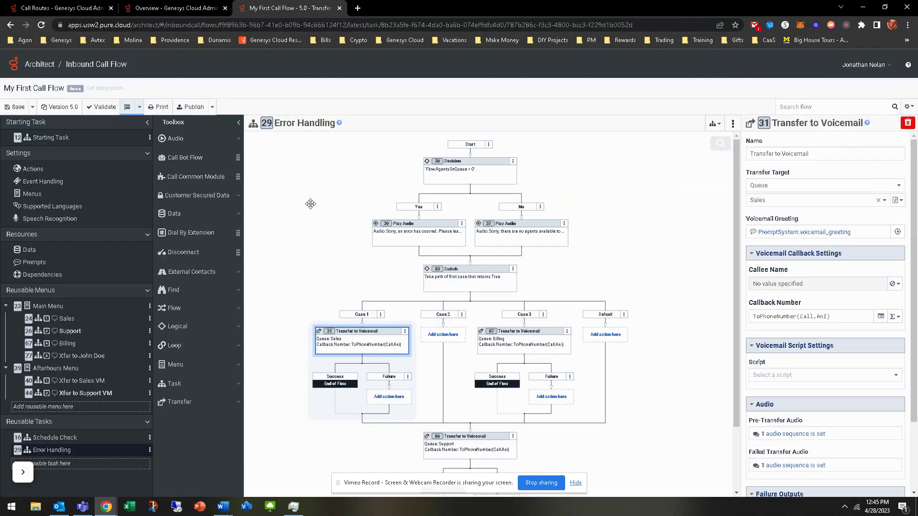
{"action": "left_click", "coordinate": [212, 107]}
{"action": "left_click", "coordinate": [202, 143]}
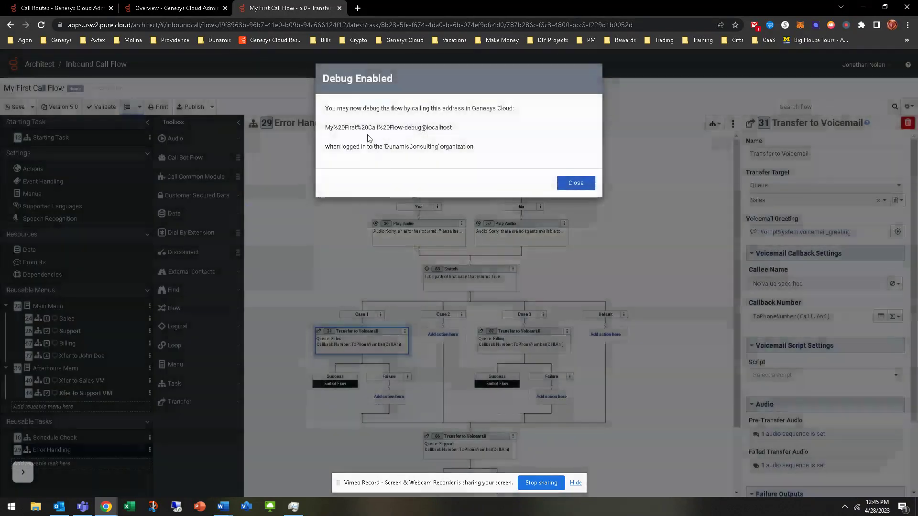
{"action": "triple_click", "coordinate": [391, 127]}
{"action": "key", "text": "ctrl+c"}
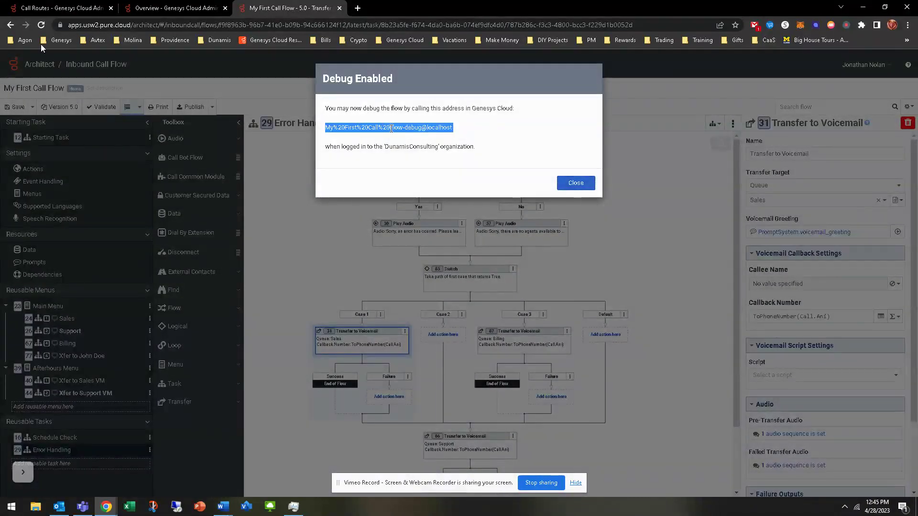
{"action": "left_click", "coordinate": [55, 8]}
- Paste the debug address as a call destination, hide the calling panel, and show Admin overview
{"action": "left_click", "coordinate": [13, 218]}
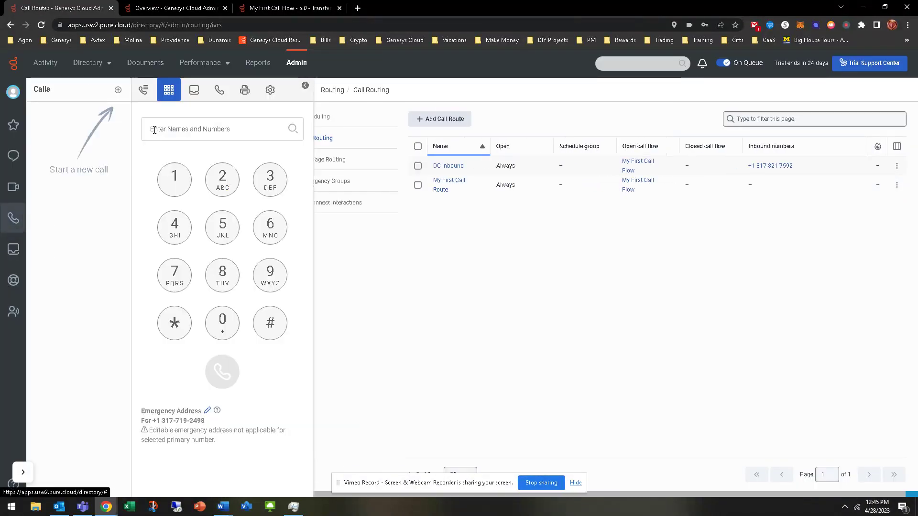
{"action": "key", "text": "ctrl+v"}
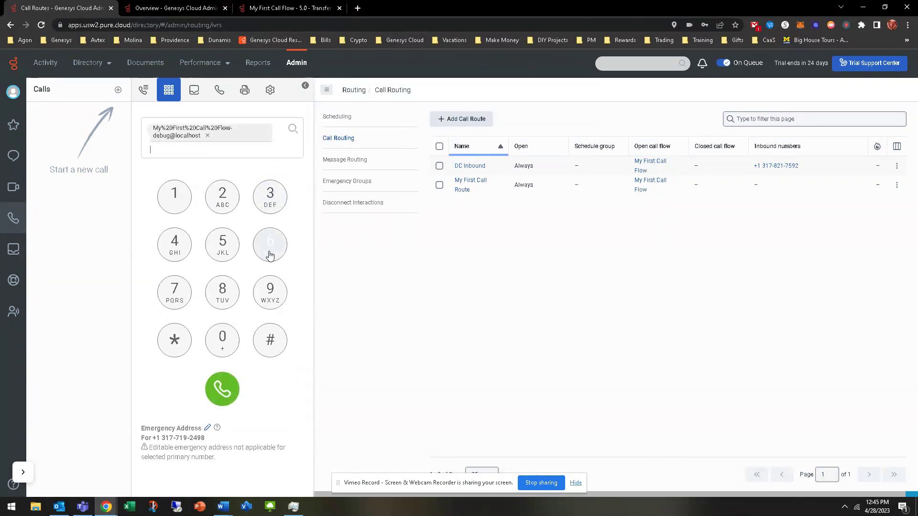
{"action": "left_click", "coordinate": [305, 86]}
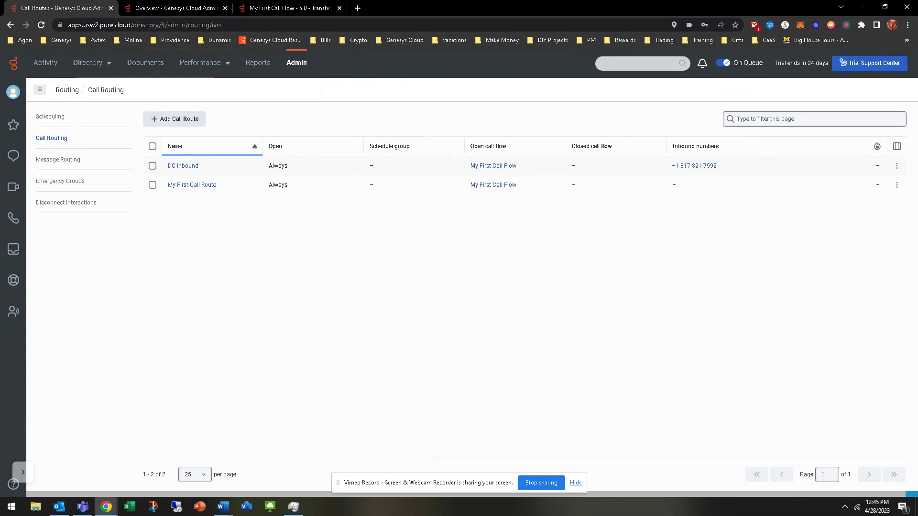
{"action": "key", "text": "alt+Tab"}
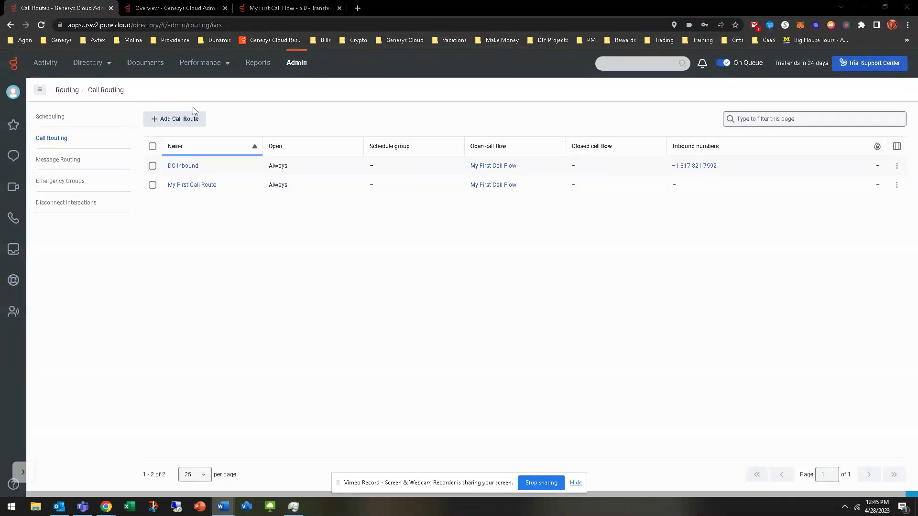
{"action": "left_click_drag", "start_coordinate": [719, 170], "coordinate": [672, 169]}
{"action": "left_click", "coordinate": [494, 332]}
- Return to My First Call Flow in Architect and close the Debug Enabled notice
{"action": "left_click", "coordinate": [198, 13]}
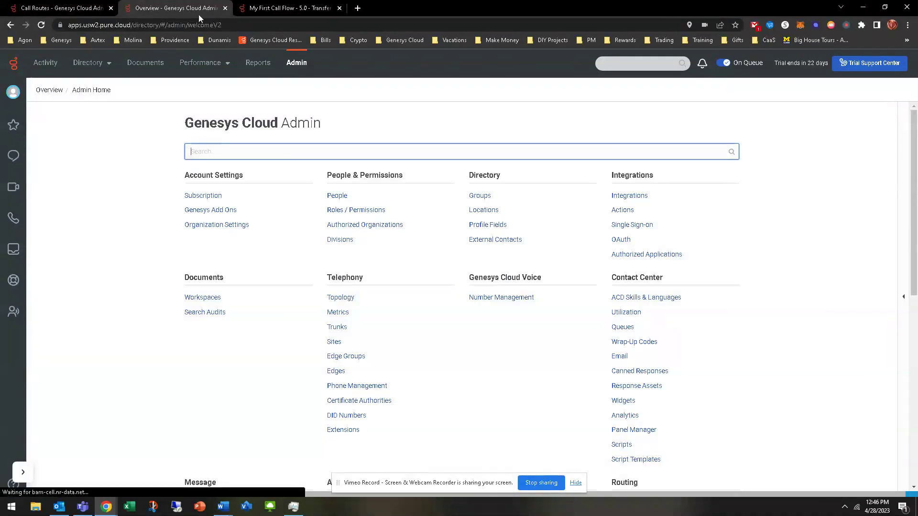
{"action": "left_click", "coordinate": [306, 7]}
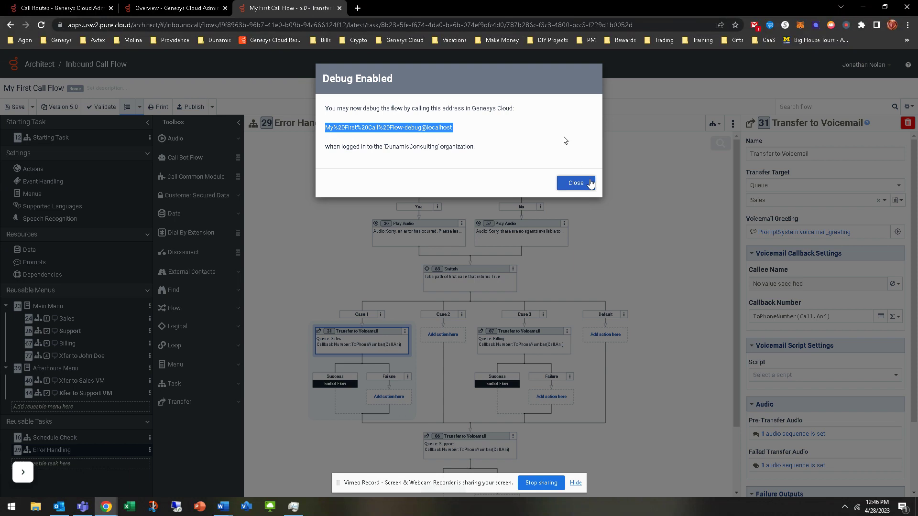
{"action": "left_click", "coordinate": [586, 183]}
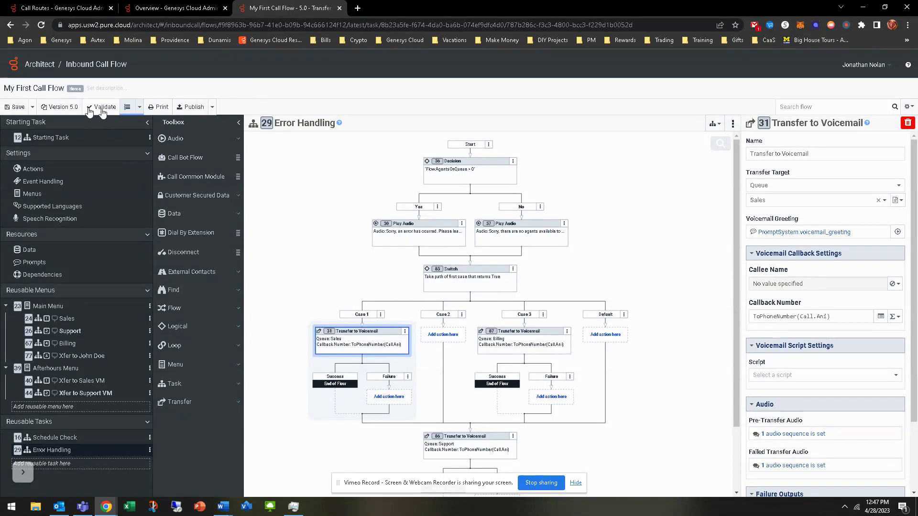
{"action": "left_click", "coordinate": [101, 107]}
{"action": "left_click", "coordinate": [62, 6]}
- Switch back to the Architect call flow and open its Starting Task
{"action": "left_click_drag", "start_coordinate": [723, 169], "coordinate": [683, 173]}
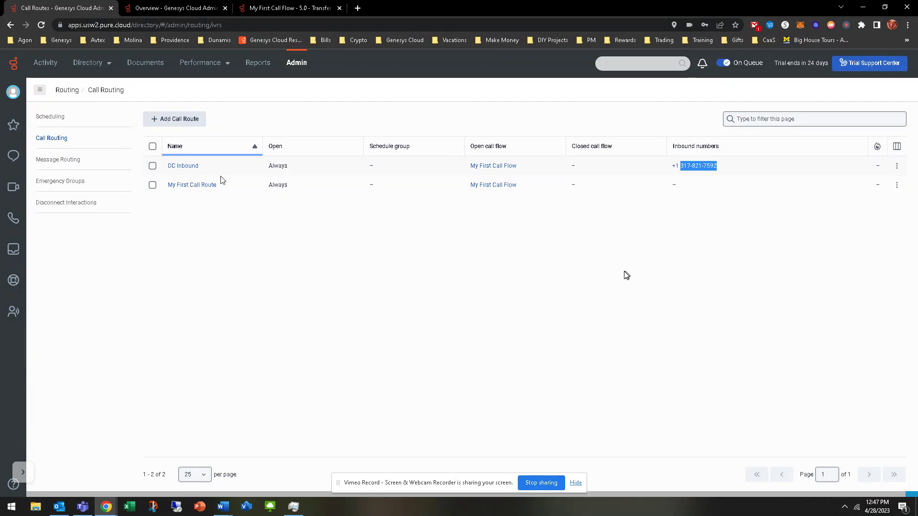
{"action": "key", "text": "ctrl+Tab"}
{"action": "key", "text": "ctrl+Tab"}
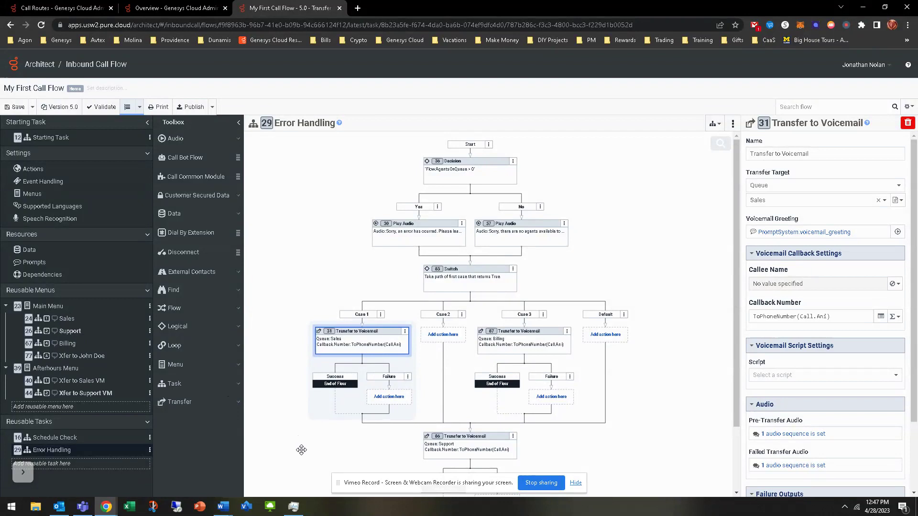
{"action": "left_click", "coordinate": [51, 137]}
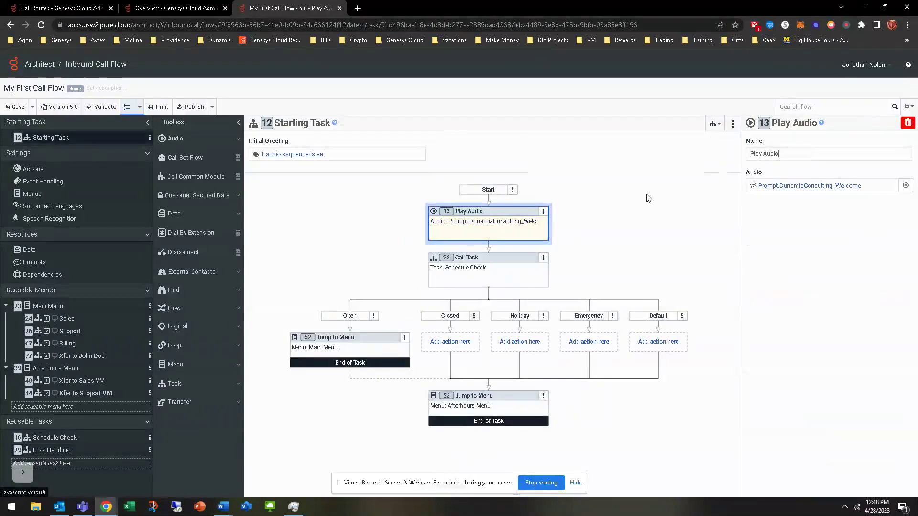
- Insert a Call Common Module action calling the Call Log flow right after Start
{"action": "right_click", "coordinate": [491, 206]}
{"action": "mouse_move", "coordinate": [473, 218]}
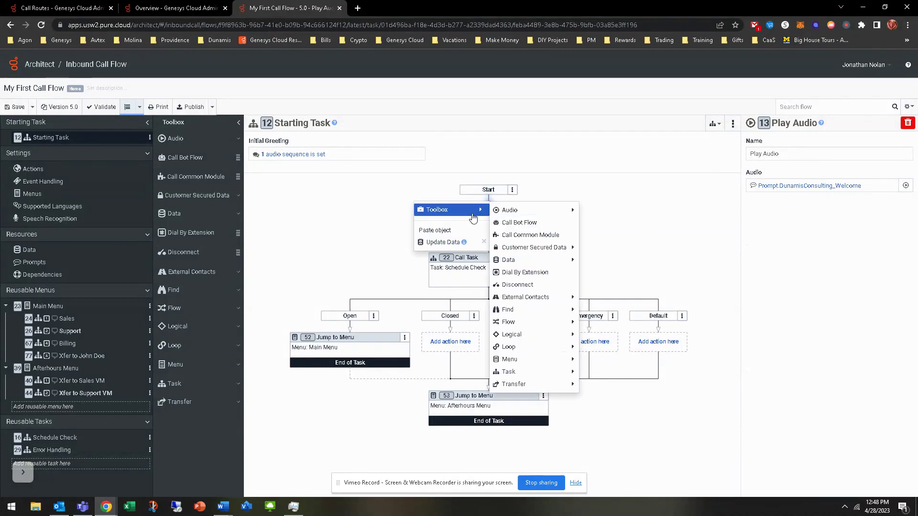
{"action": "left_click", "coordinate": [525, 235]}
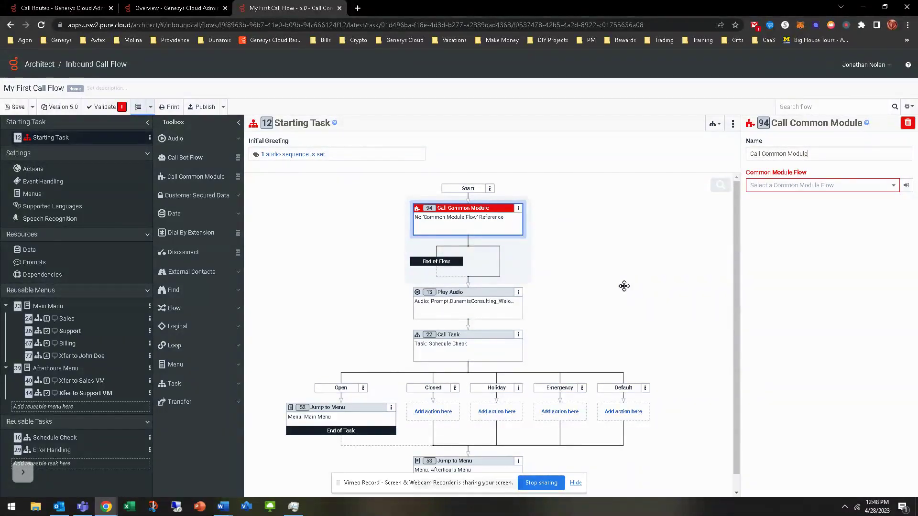
{"action": "left_click", "coordinate": [815, 186]}
{"action": "left_click", "coordinate": [765, 216]}
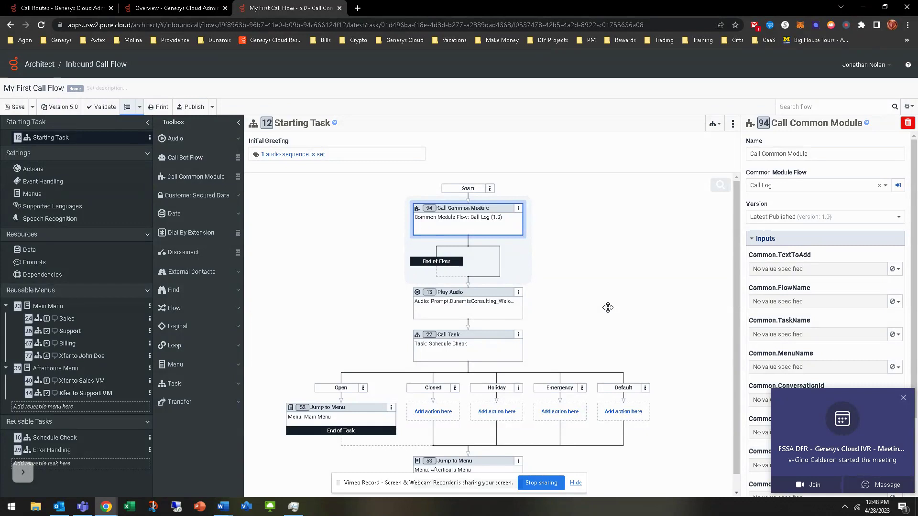
{"action": "left_click", "coordinate": [903, 398]}
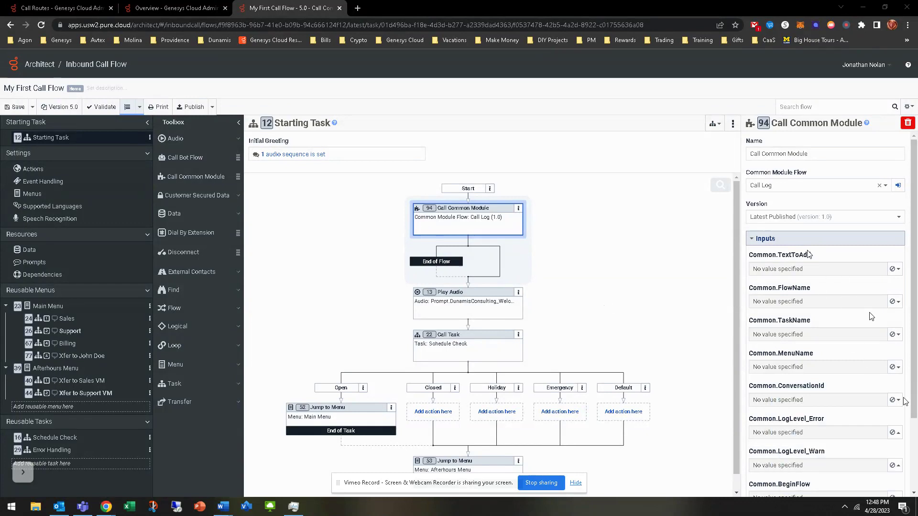
{"action": "scroll", "coordinate": [805, 258], "scroll_direction": "down", "scroll_amount": 2}
{"action": "scroll", "coordinate": [809, 399], "scroll_direction": "up", "scroll_amount": 2}
{"action": "left_click", "coordinate": [75, 6]}
- Set the Call Log module's Common.TextToAdd to the literal text 'My First Call Flow Begin'
{"action": "left_click", "coordinate": [203, 66]}
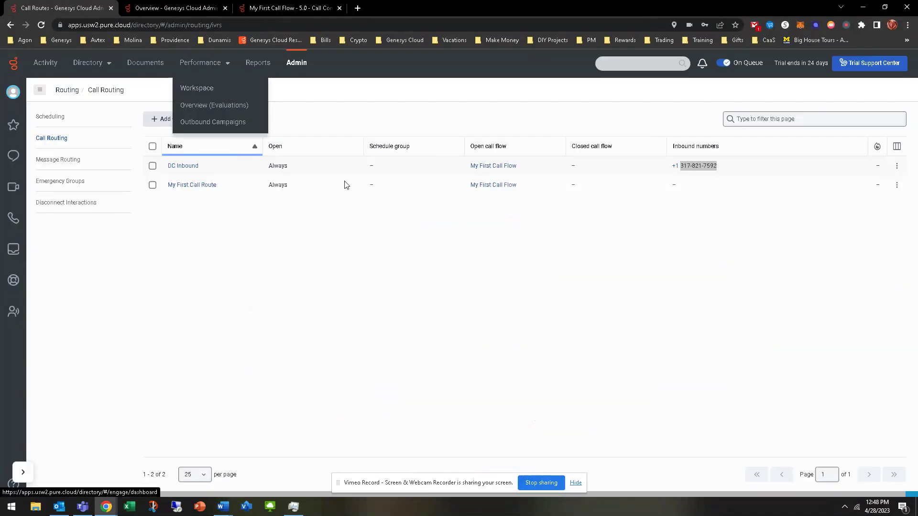
{"action": "left_click", "coordinate": [391, 281]}
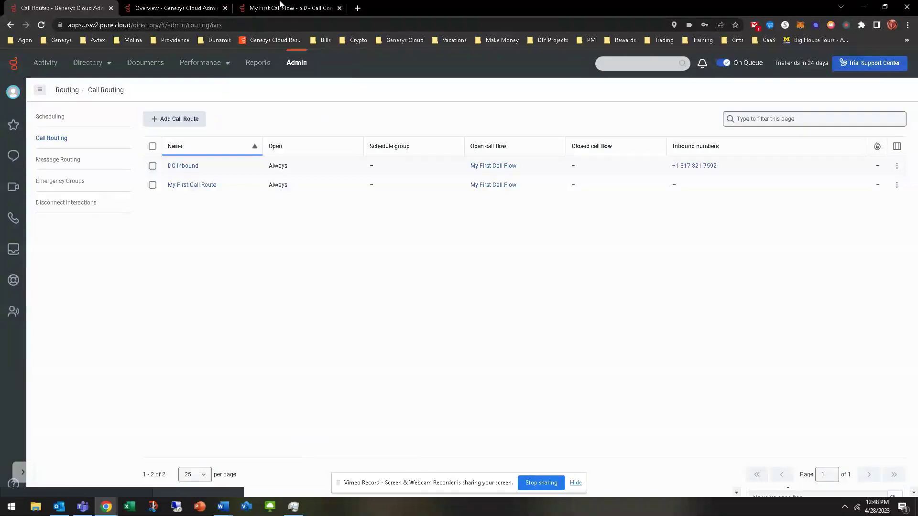
{"action": "left_click", "coordinate": [280, 5]}
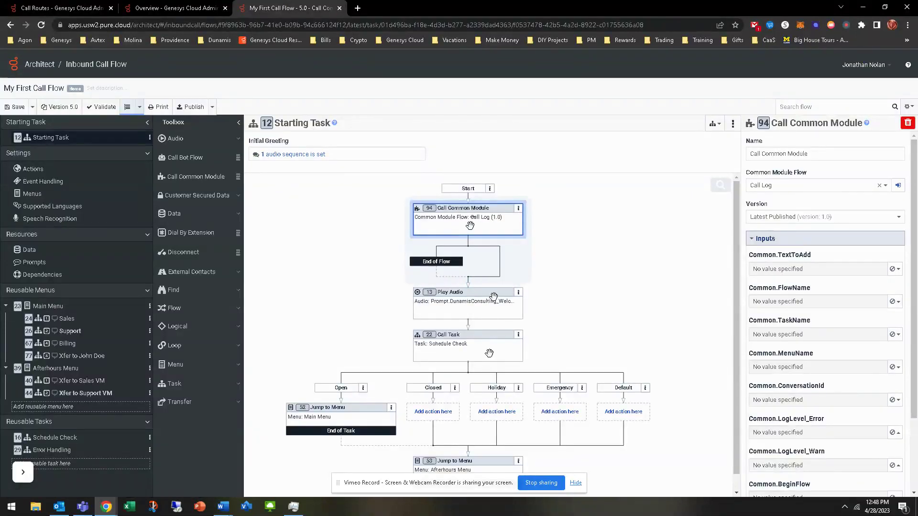
{"action": "scroll", "coordinate": [593, 477], "scroll_direction": "down", "scroll_amount": 1}
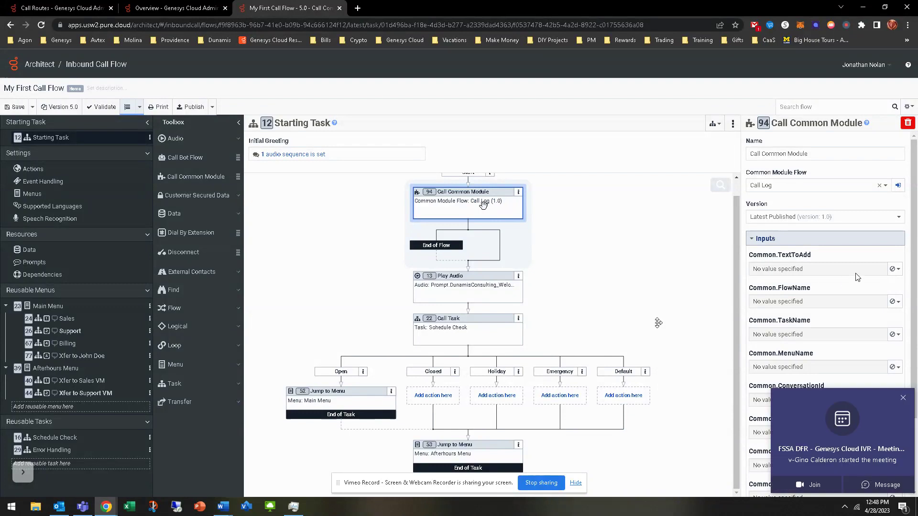
{"action": "left_click", "coordinate": [896, 269]}
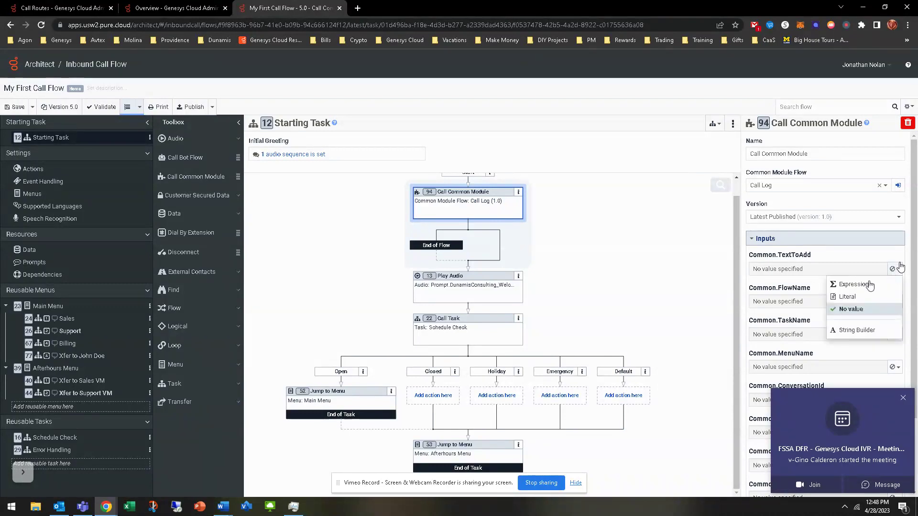
{"action": "left_click", "coordinate": [857, 296]}
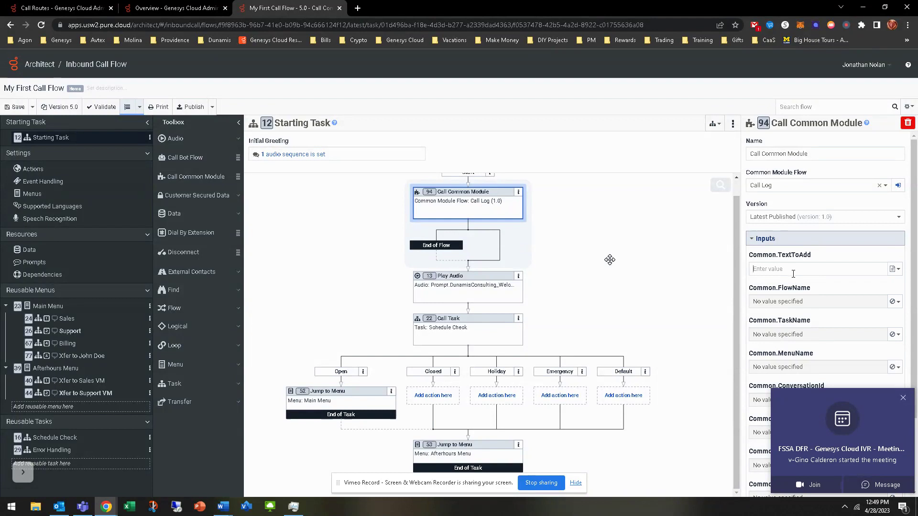
{"action": "type", "text": "My Fir"}
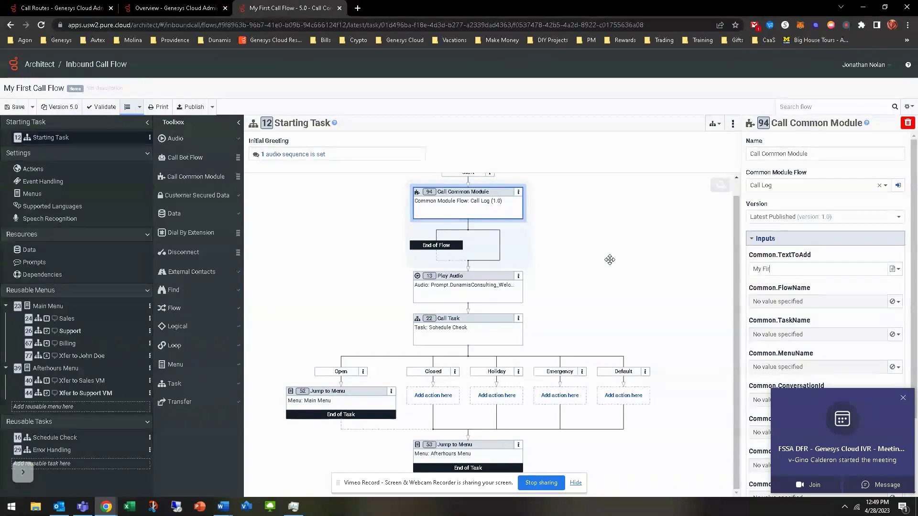
{"action": "type", "text": "st Call FLo"}
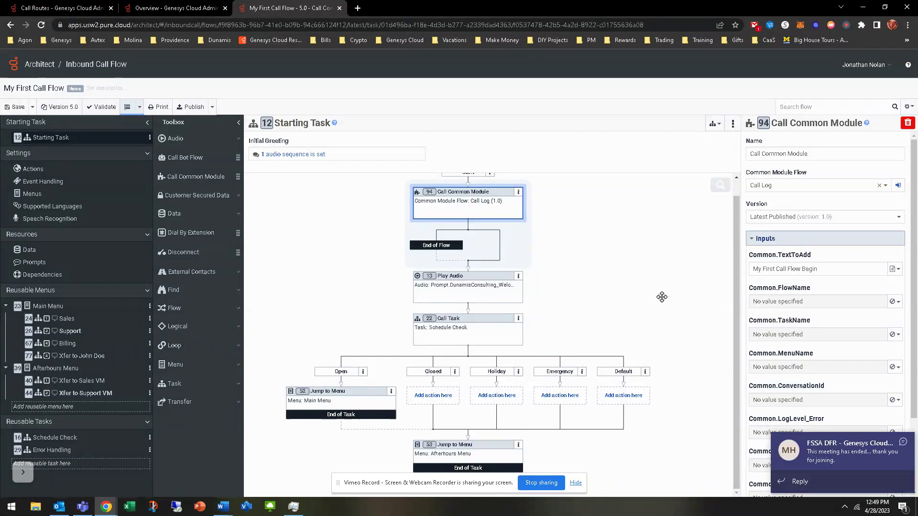
- Copy the Call Log module call and paste it under the Open and Closed branches
{"action": "scroll", "coordinate": [488, 276], "scroll_direction": "up", "scroll_amount": 1}
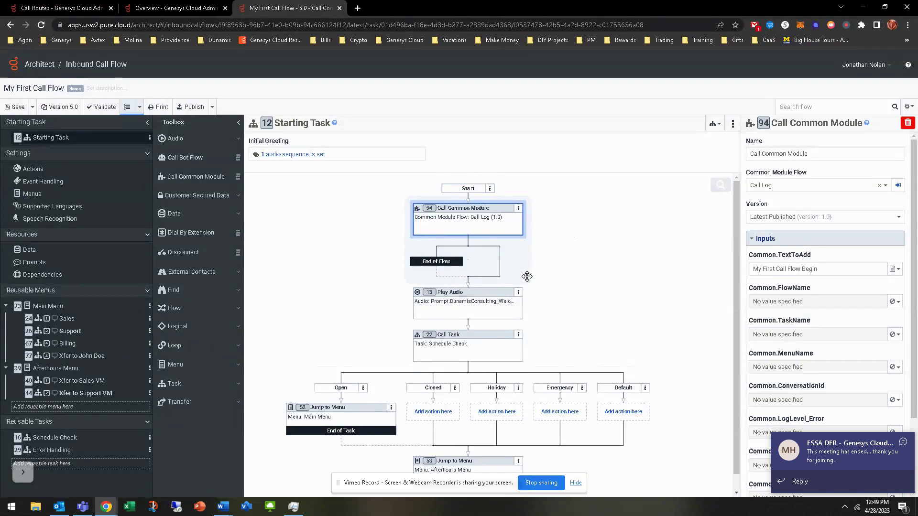
{"action": "left_click", "coordinate": [518, 209]}
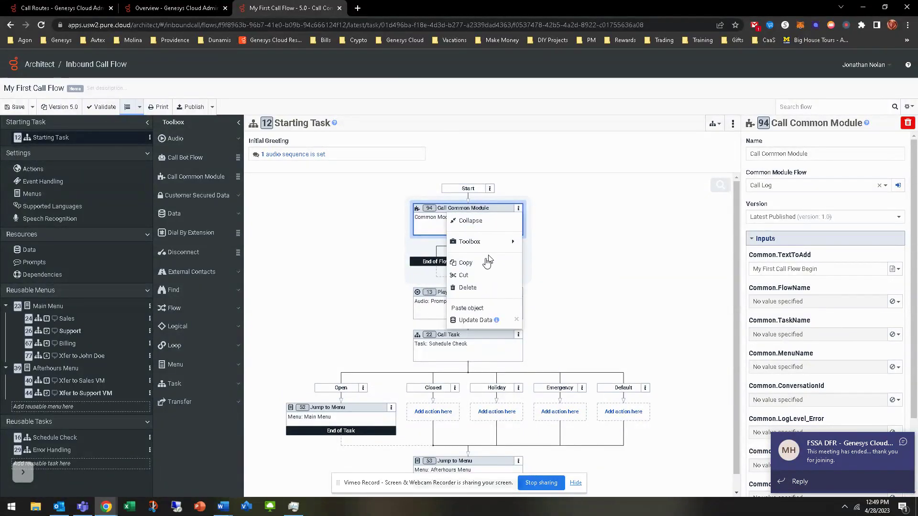
{"action": "left_click", "coordinate": [466, 263]}
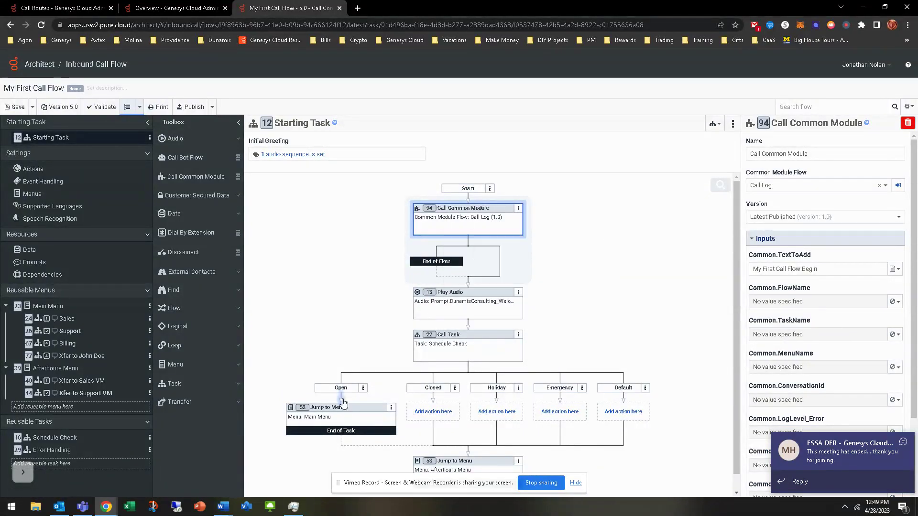
{"action": "left_click", "coordinate": [341, 398]}
{"action": "left_click", "coordinate": [293, 452]}
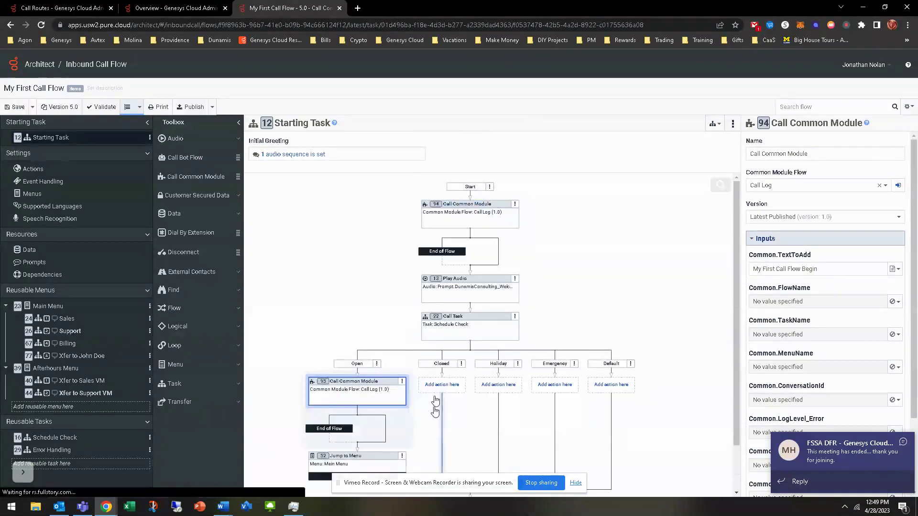
{"action": "left_click", "coordinate": [441, 388]}
{"action": "left_click", "coordinate": [417, 447]}
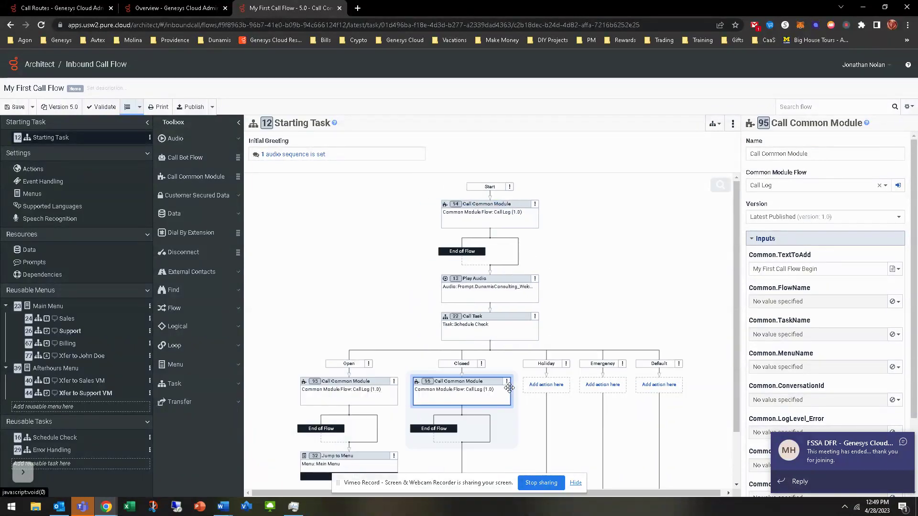
- Paste the Call Log module call under the Holiday, Emergency and Default branches
{"action": "left_click", "coordinate": [546, 386]}
{"action": "left_click", "coordinate": [526, 446]}
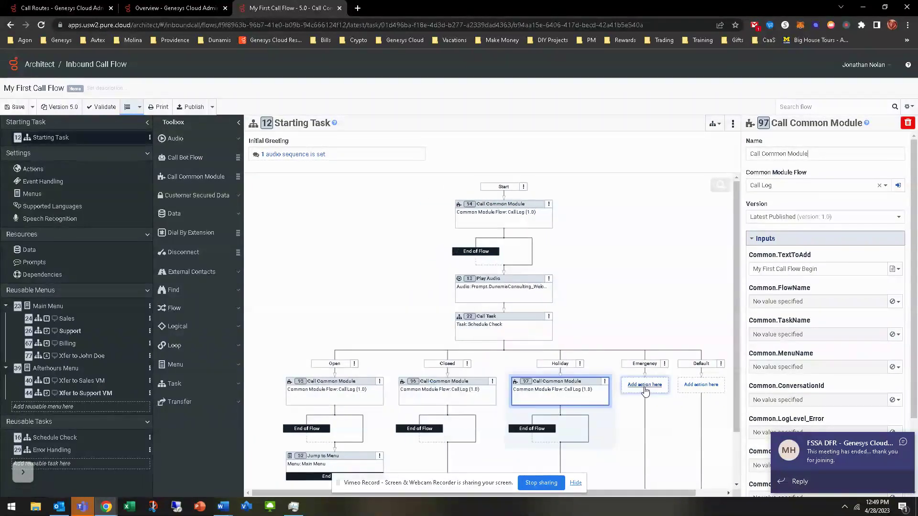
{"action": "left_click", "coordinate": [644, 385]}
{"action": "left_click", "coordinate": [603, 446]}
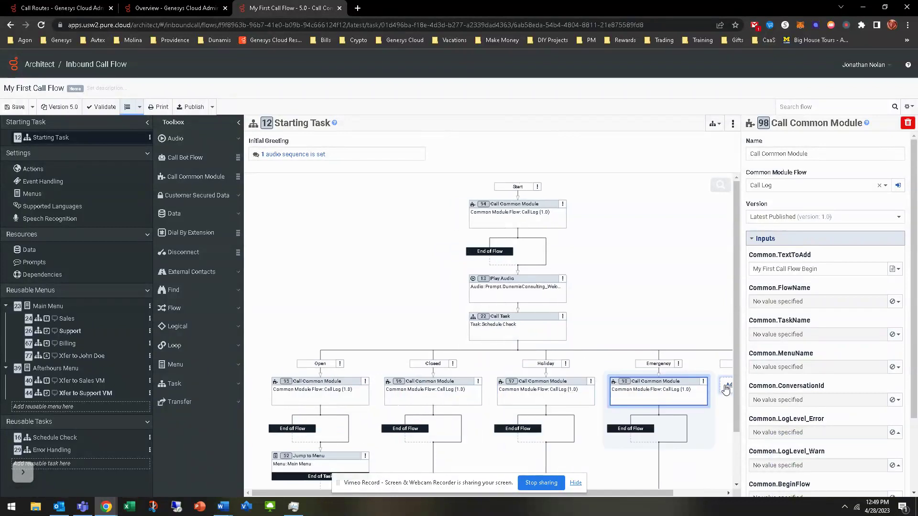
{"action": "left_click", "coordinate": [724, 385]}
{"action": "left_click", "coordinate": [705, 446]}
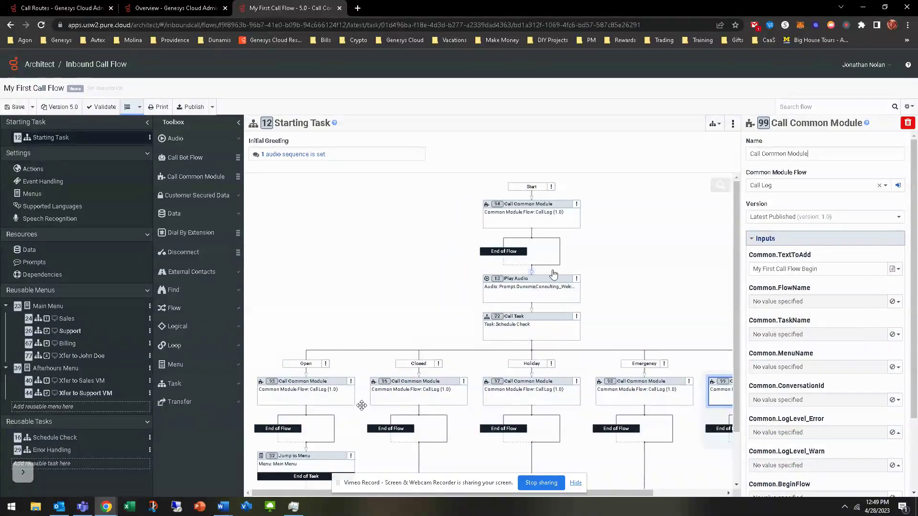
{"action": "left_click", "coordinate": [543, 214]}
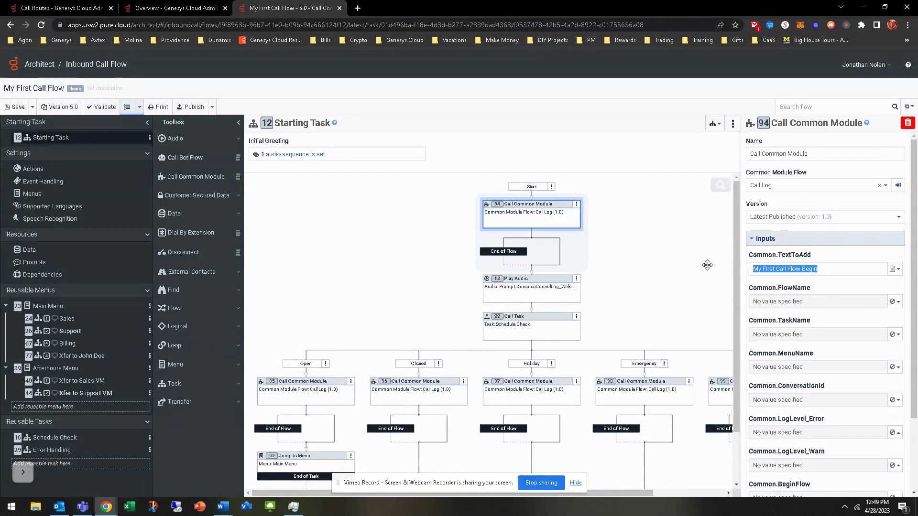
- Rename the first module call, then give the Open branch module the name and log text 'Schedule Open'
{"action": "left_click", "coordinate": [826, 153]}
{"action": "key", "text": "ctrl+v"}
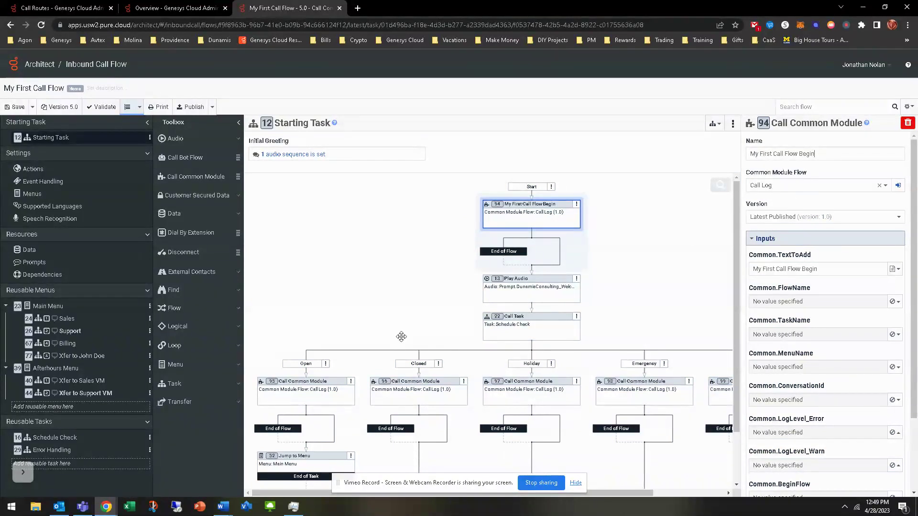
{"action": "left_click", "coordinate": [303, 394]}
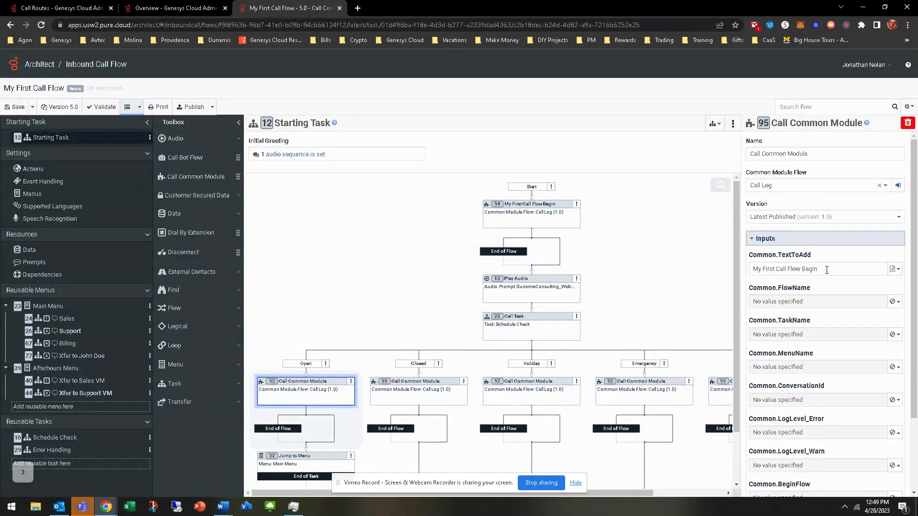
{"action": "key", "text": "ctrl+a"}
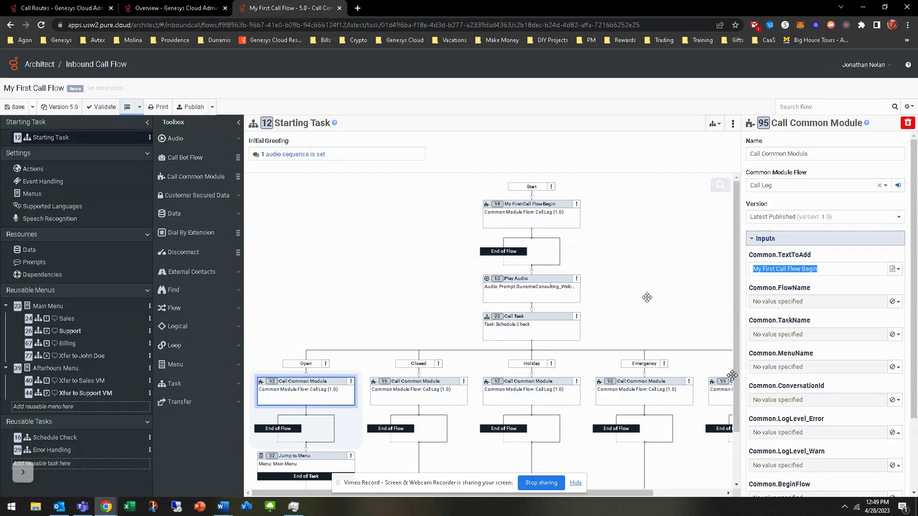
{"action": "type", "text": "Schedule "}
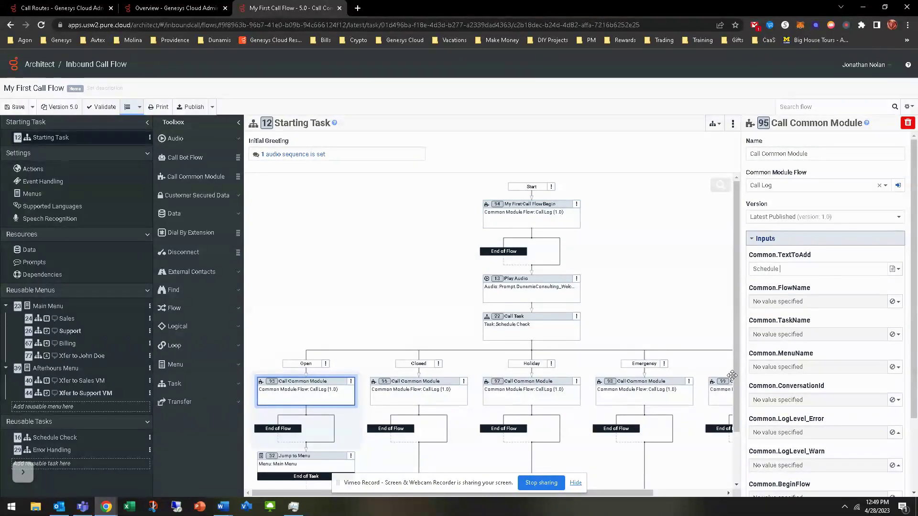
{"action": "type", "text": "Open"}
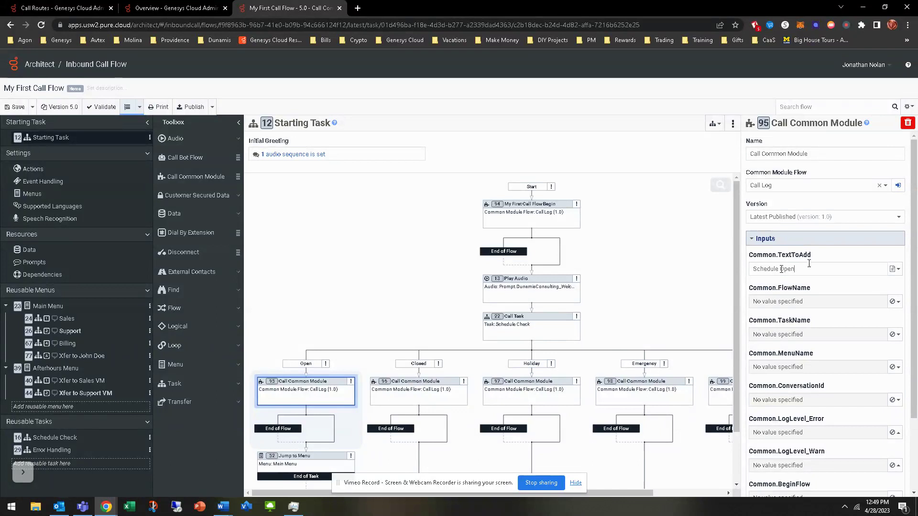
{"action": "key", "text": "ctrl+a"}
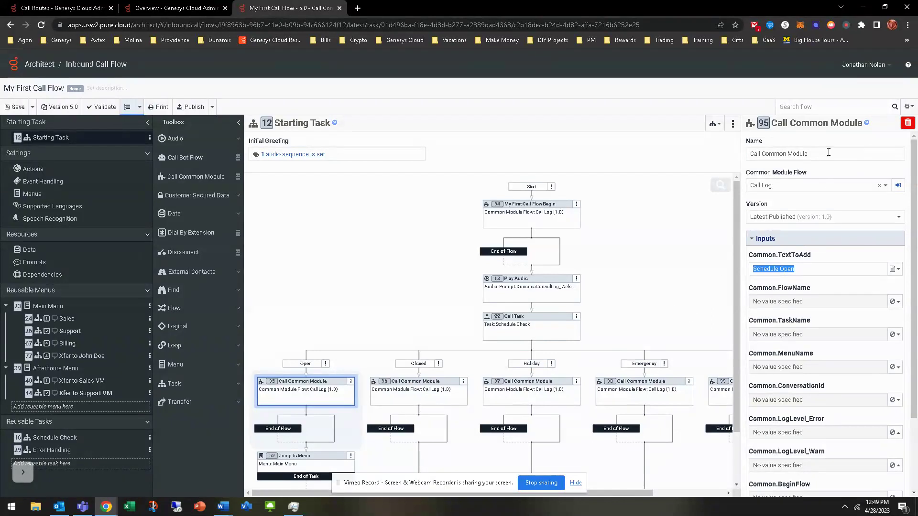
{"action": "key", "text": "Return"}
{"action": "key", "text": "ctrl+v"}
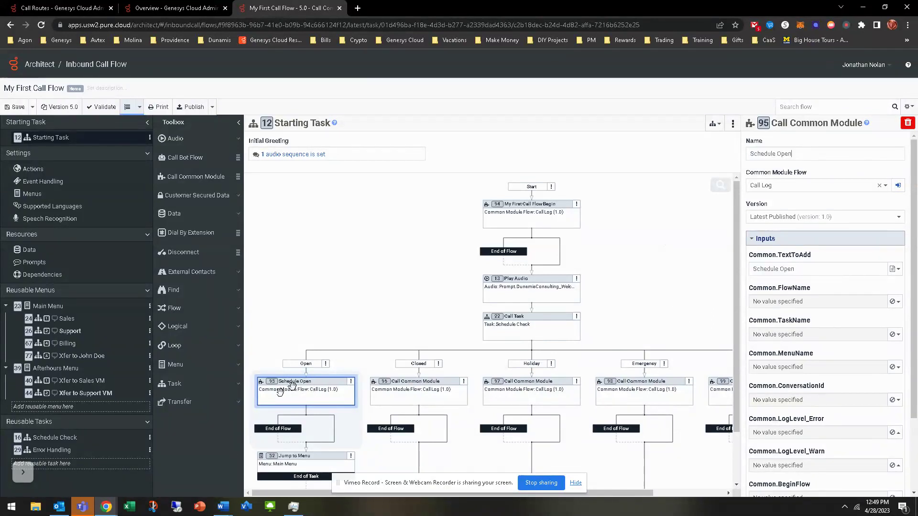
- Name the Closed and Holiday branch modules 'Schedule Open' and set their log text to match
{"action": "left_click", "coordinate": [407, 388]}
{"action": "key", "text": "ctrl+v"}
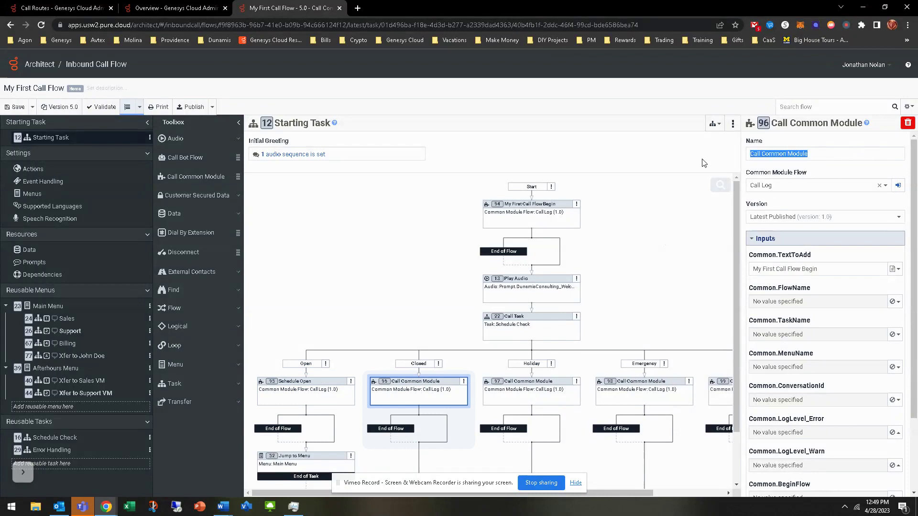
{"action": "left_click", "coordinate": [803, 268]}
{"action": "key", "text": "ctrl+v"}
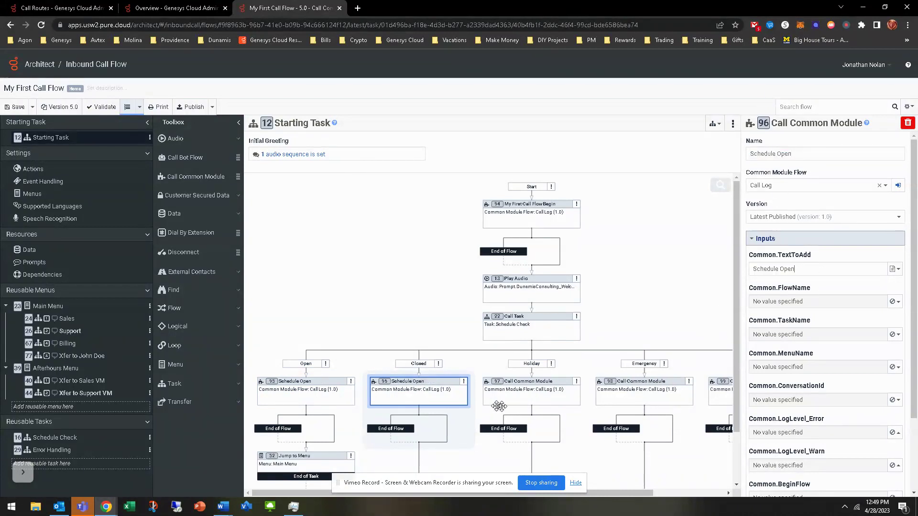
{"action": "left_click", "coordinate": [511, 393]}
{"action": "key", "text": "ctrl+v"}
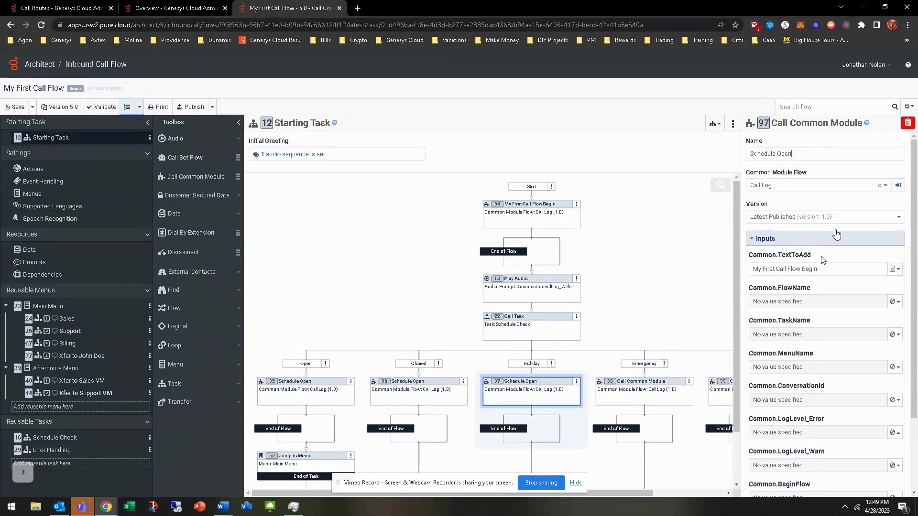
{"action": "left_click", "coordinate": [803, 269]}
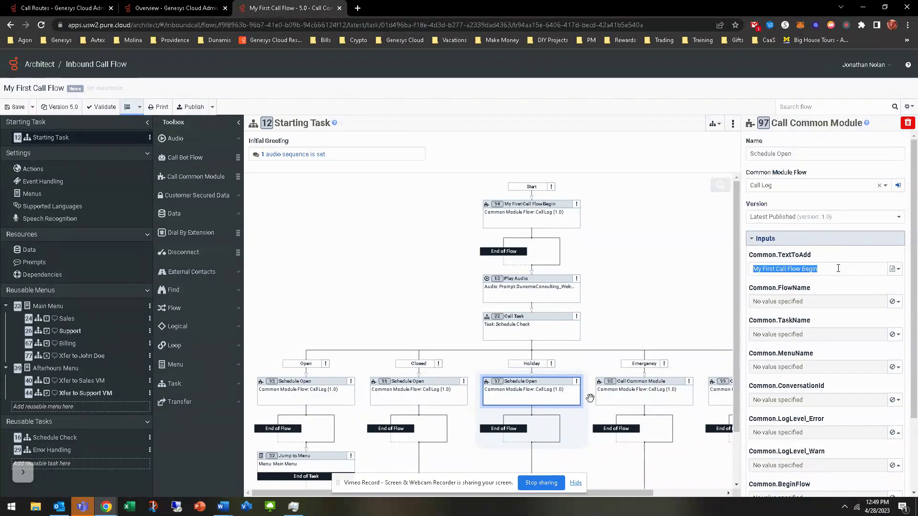
{"action": "key", "text": "ctrl+v"}
- Set the Emergency and last branch modules' log text and names to 'Schedule Open'
{"action": "left_click", "coordinate": [641, 393]}
{"action": "left_click", "coordinate": [803, 269]}
{"action": "key", "text": "ctrl+v"}
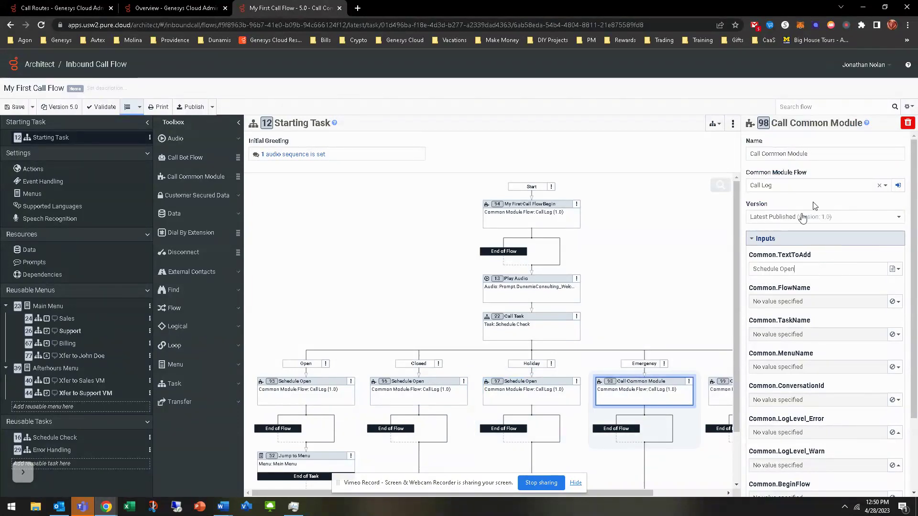
{"action": "left_click", "coordinate": [793, 154]}
{"action": "key", "text": "ctrl+v"}
{"action": "left_click", "coordinate": [719, 389]}
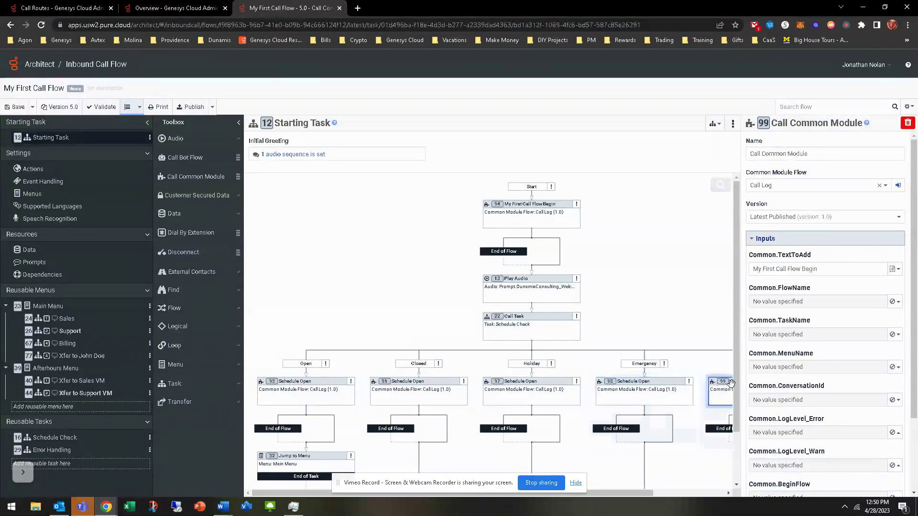
{"action": "left_click", "coordinate": [808, 268]}
{"action": "key", "text": "ctrl+v"}
{"action": "left_click", "coordinate": [781, 158]}
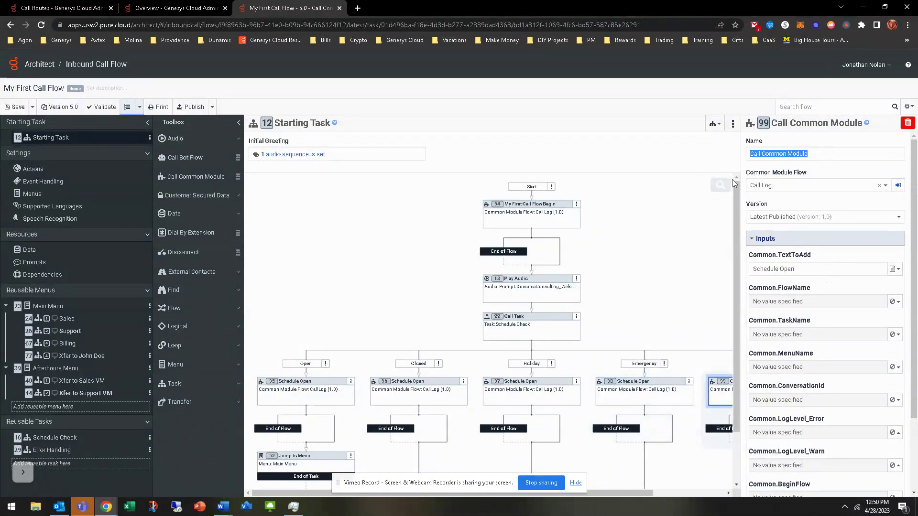
{"action": "key", "text": "ctrl+v"}
- Replace 'Open' with Emergency in the last branch module's name and log text
{"action": "double_click", "coordinate": [786, 155]}
{"action": "type", "text": "Emer"}
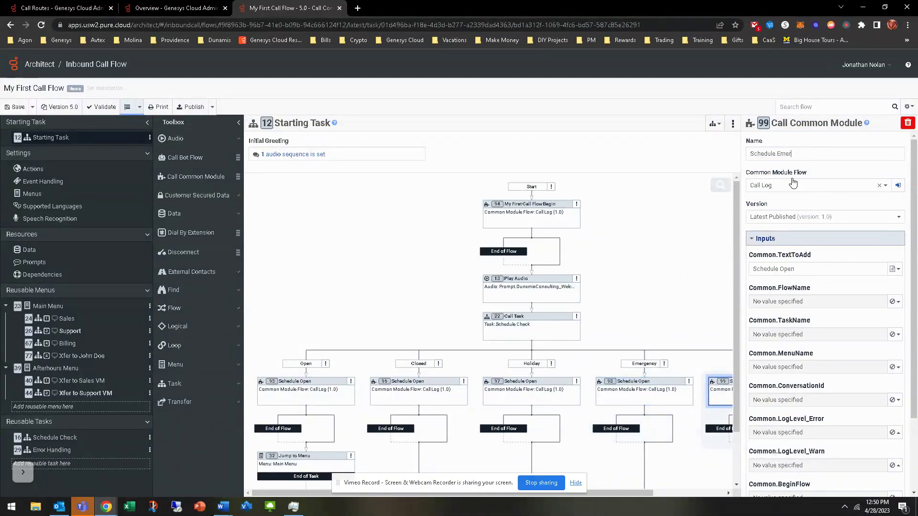
{"action": "type", "text": "gency"}
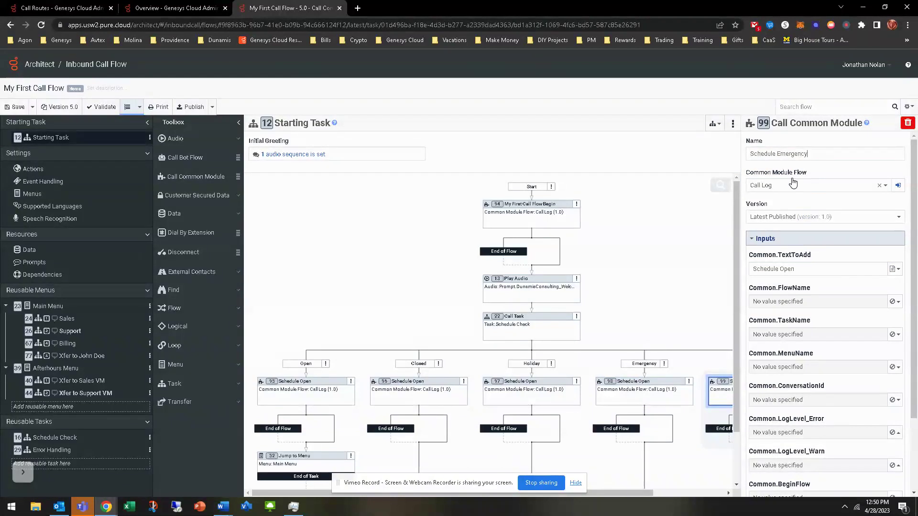
{"action": "double_click", "coordinate": [786, 269]}
{"action": "type", "text": "Emergency"}
- Replace 'Open' with Holiday in the Emergency branch module's name and log text
{"action": "left_click", "coordinate": [638, 396]}
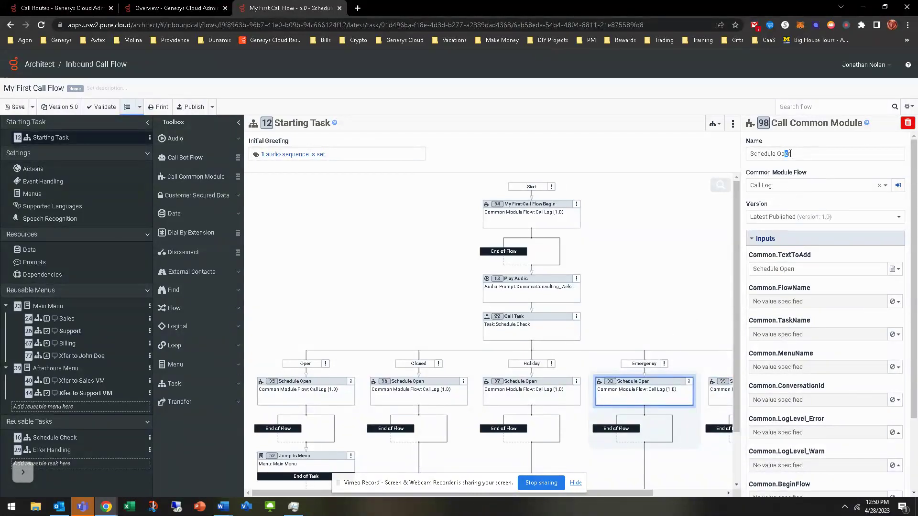
{"action": "double_click", "coordinate": [784, 153]}
{"action": "type", "text": "Holiday"}
{"action": "double_click", "coordinate": [786, 268]}
{"action": "type", "text": "Holi"}
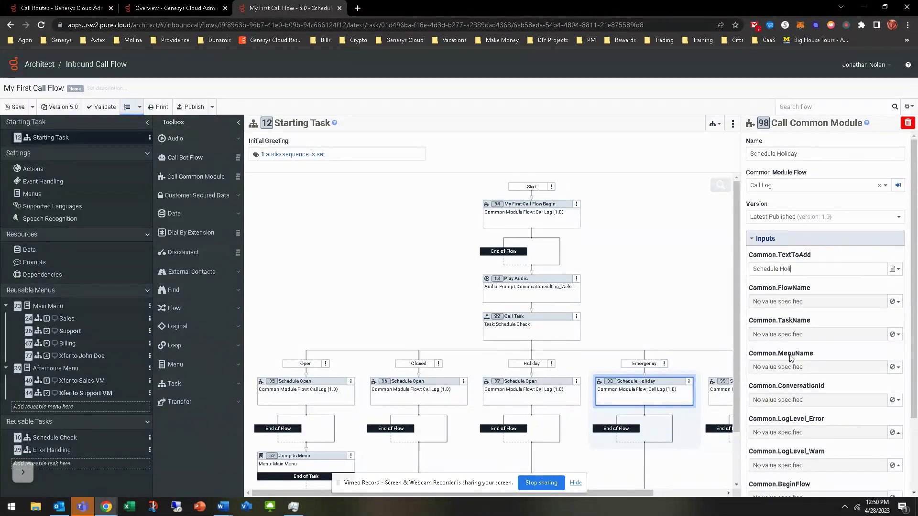
{"action": "type", "text": "day"}
- Set the Holiday branch module's log text and name to 'Schedule Holiday'
{"action": "left_click", "coordinate": [538, 394]}
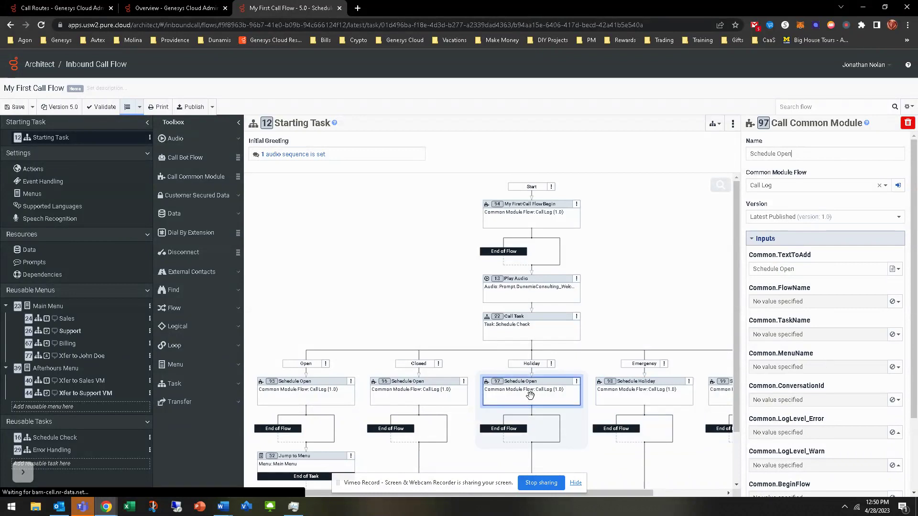
{"action": "double_click", "coordinate": [787, 269]}
{"action": "type", "text": "Holiday"}
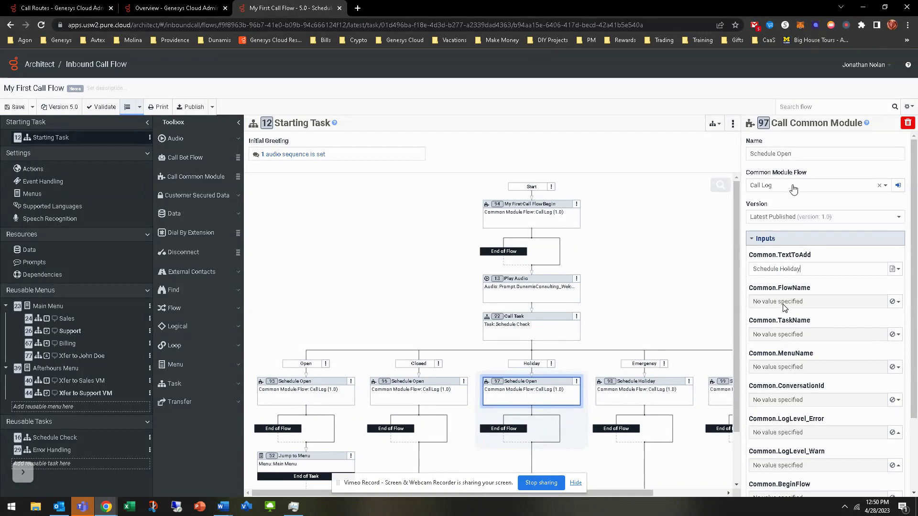
{"action": "double_click", "coordinate": [786, 154]}
{"action": "type", "text": "Holiday"}
- Rename the Emergency branch module and its log text to 'Schedule Emergency'
{"action": "left_click", "coordinate": [719, 392]}
{"action": "key", "text": "ctrl+c"}
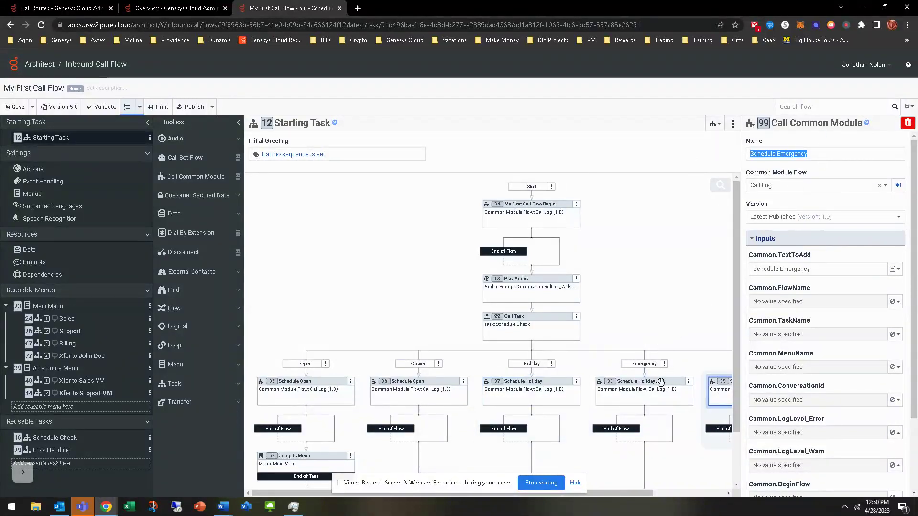
{"action": "left_click", "coordinate": [645, 392]}
{"action": "left_click", "coordinate": [825, 146]}
{"action": "key", "text": "ctrl+a"}
{"action": "key", "text": "ctrl+v"}
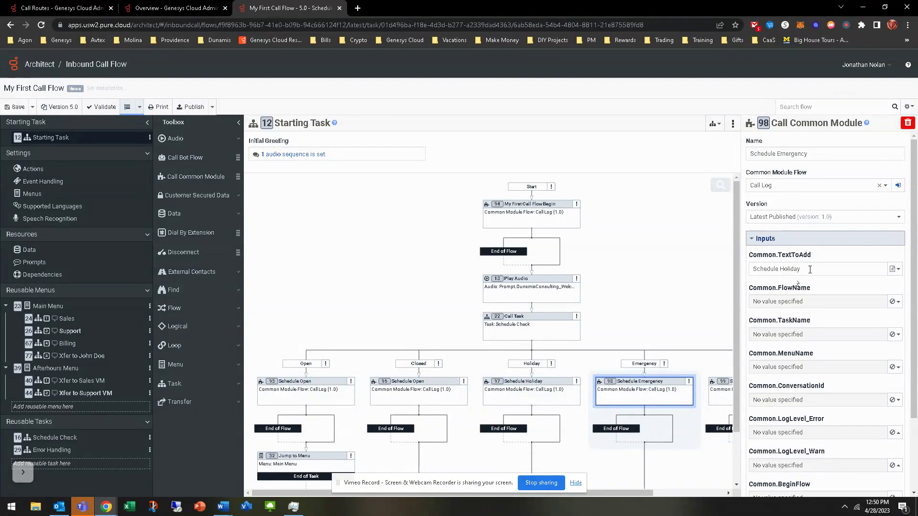
{"action": "key", "text": "ctrl+a"}
{"action": "key", "text": "ctrl+v"}
- Change the last branch module's name and log text to 'Schedule Default'
{"action": "left_click", "coordinate": [717, 401]}
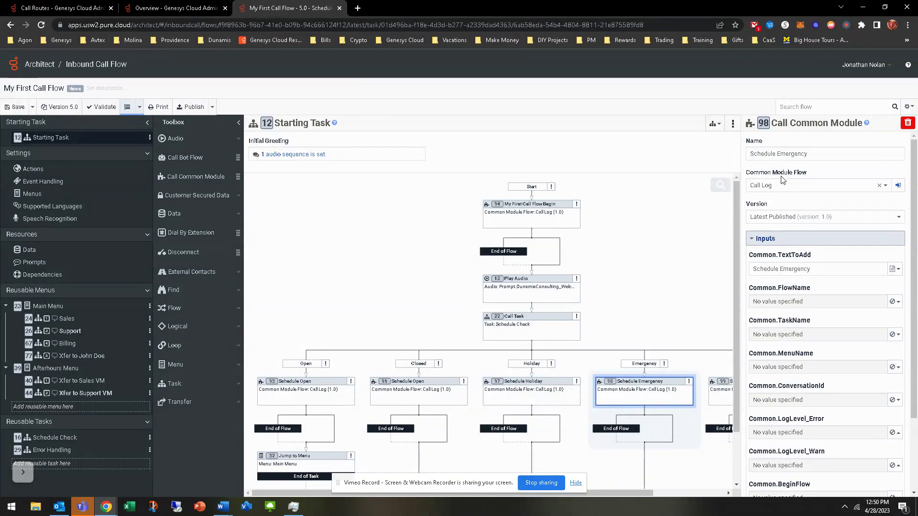
{"action": "double_click", "coordinate": [792, 153]}
{"action": "type", "text": "Default"}
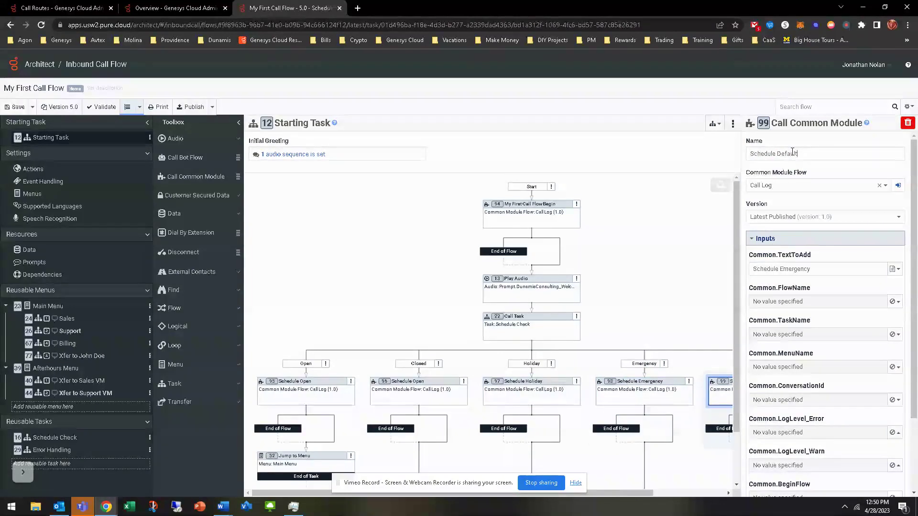
{"action": "double_click", "coordinate": [796, 268]}
{"action": "type", "text": "Defu"}
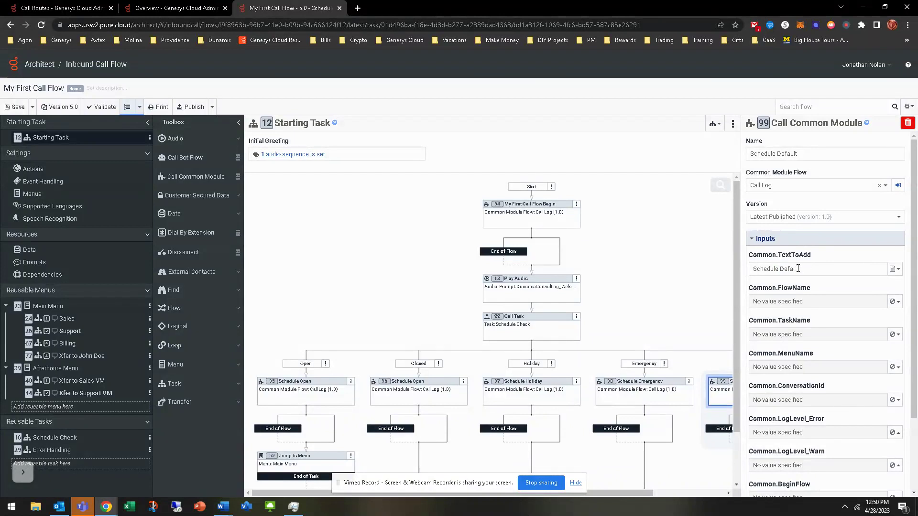
- Set the Closed branch module's name and log text to 'Schedule Closed'
{"action": "left_click", "coordinate": [399, 404]}
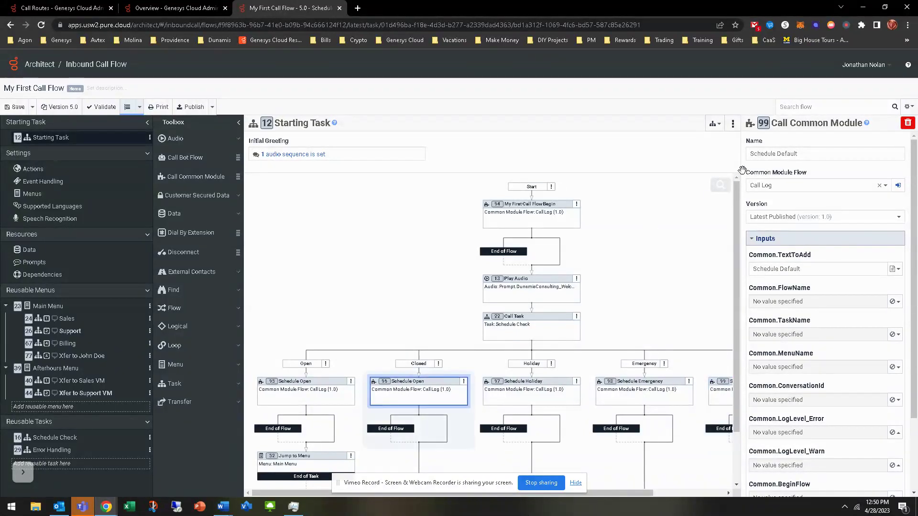
{"action": "double_click", "coordinate": [794, 153]}
{"action": "type", "text": "Closed"}
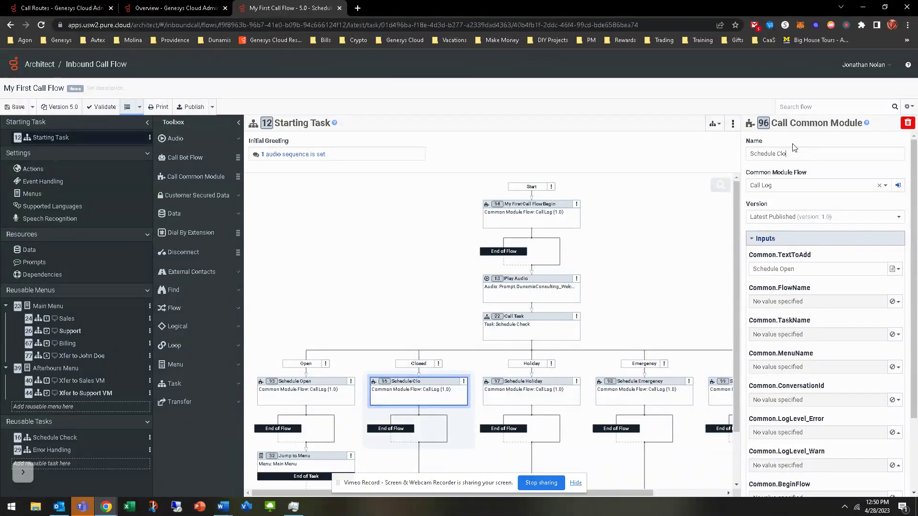
{"action": "double_click", "coordinate": [787, 269]}
{"action": "type", "text": "Closed"}
{"action": "scroll", "coordinate": [293, 277], "scroll_direction": "down", "scroll_amount": 1}
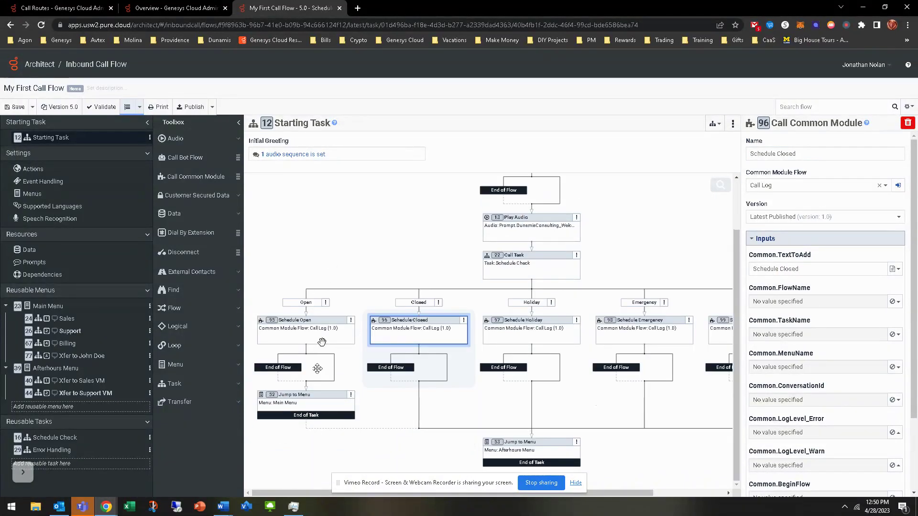
{"action": "left_click", "coordinate": [279, 329]}
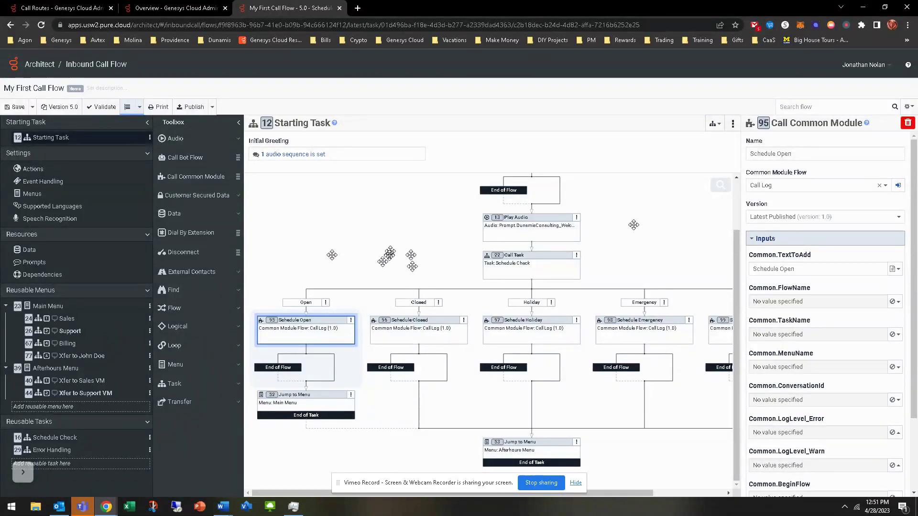
{"action": "scroll", "coordinate": [403, 311], "scroll_direction": "up", "scroll_amount": 2}
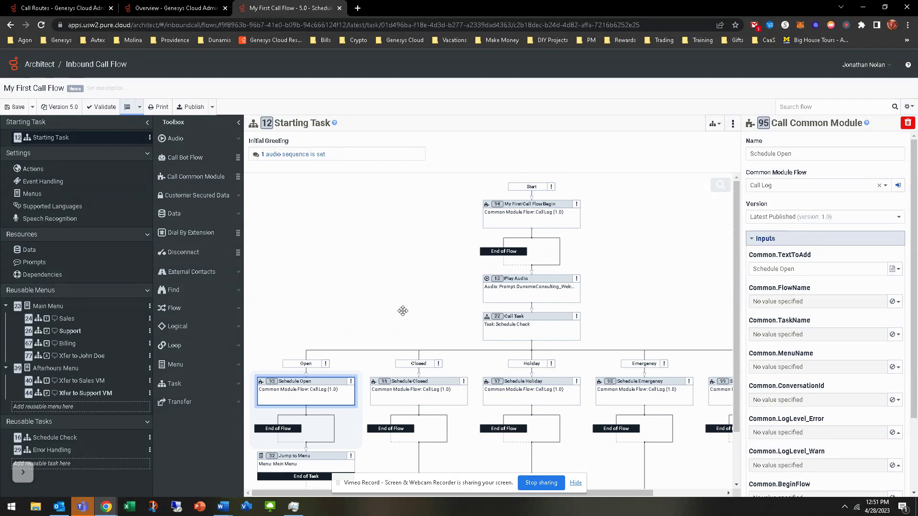
{"action": "left_click", "coordinate": [222, 506]}
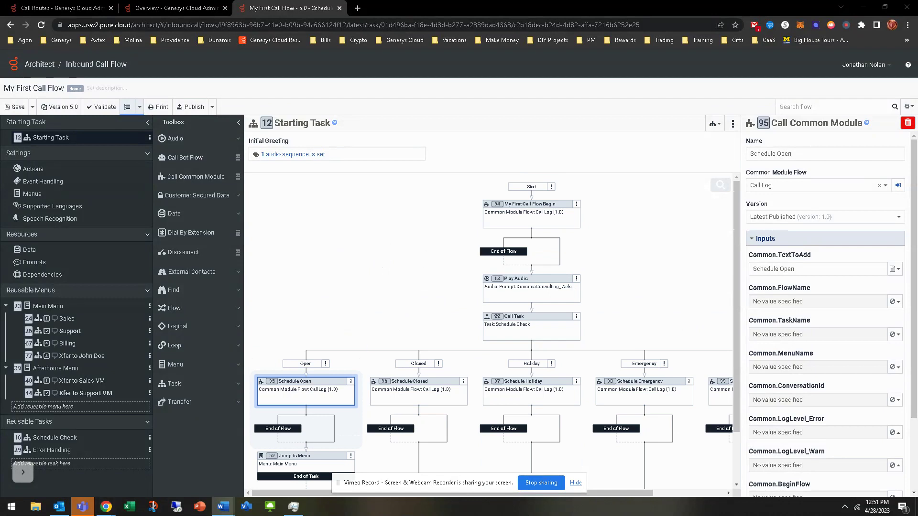